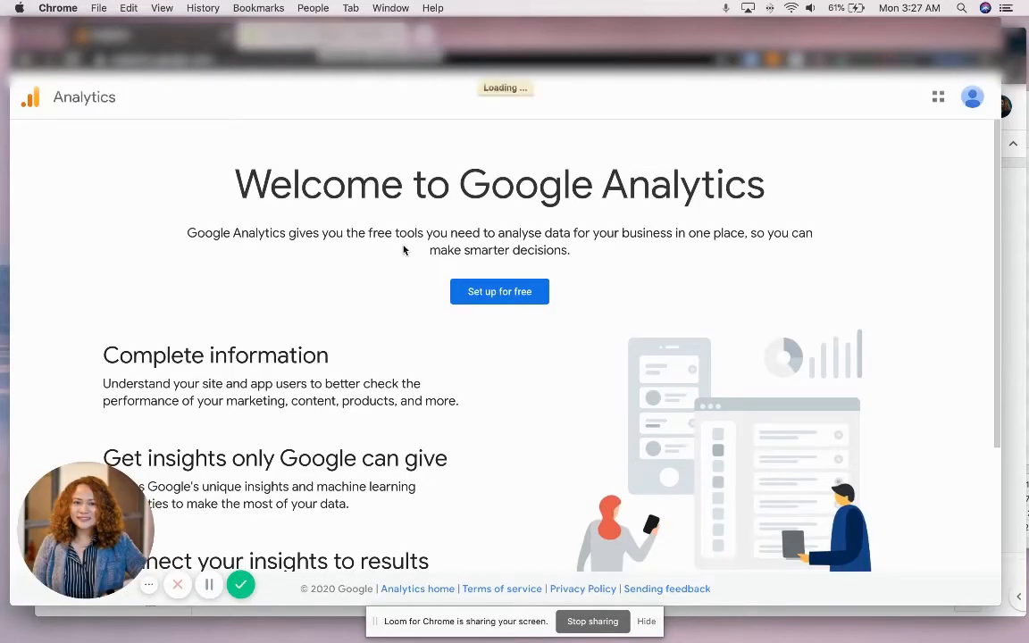
Start the free account setup, name the account Thirsty Asia, and continue with all recommended data sharing options enabled
{"action": "left_click", "coordinate": [525, 296]}
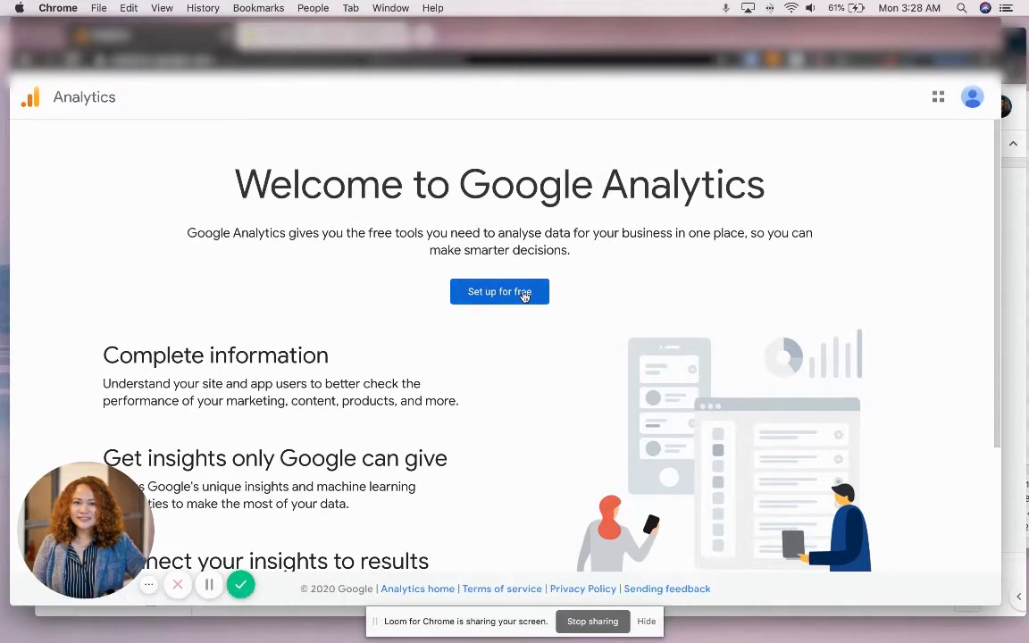
{"action": "scroll", "coordinate": [525, 297], "scroll_direction": "down", "scroll_amount": 1}
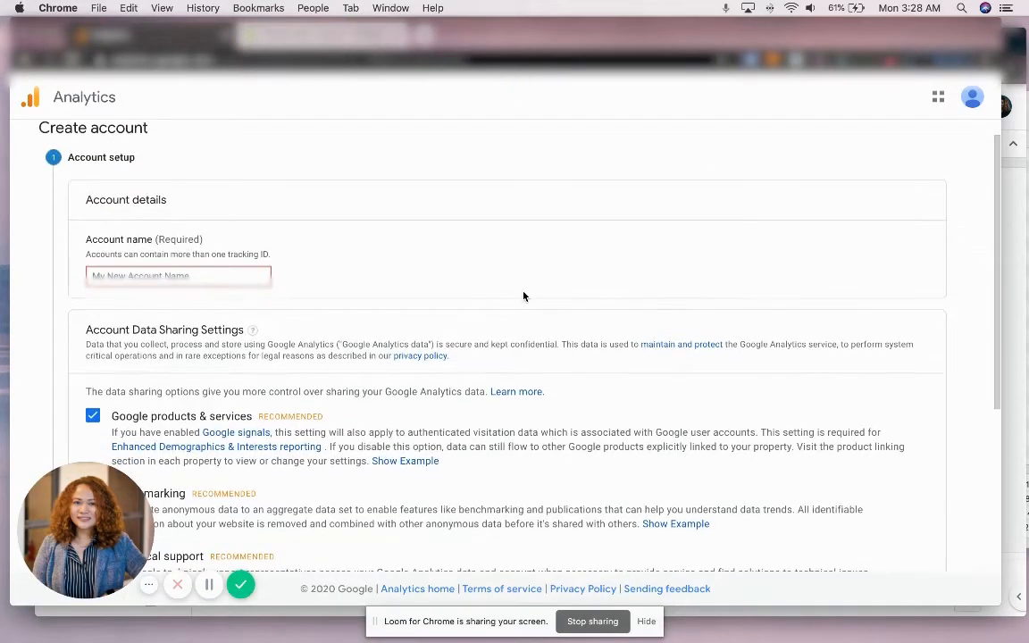
{"action": "type", "text": "Trial Acc"}
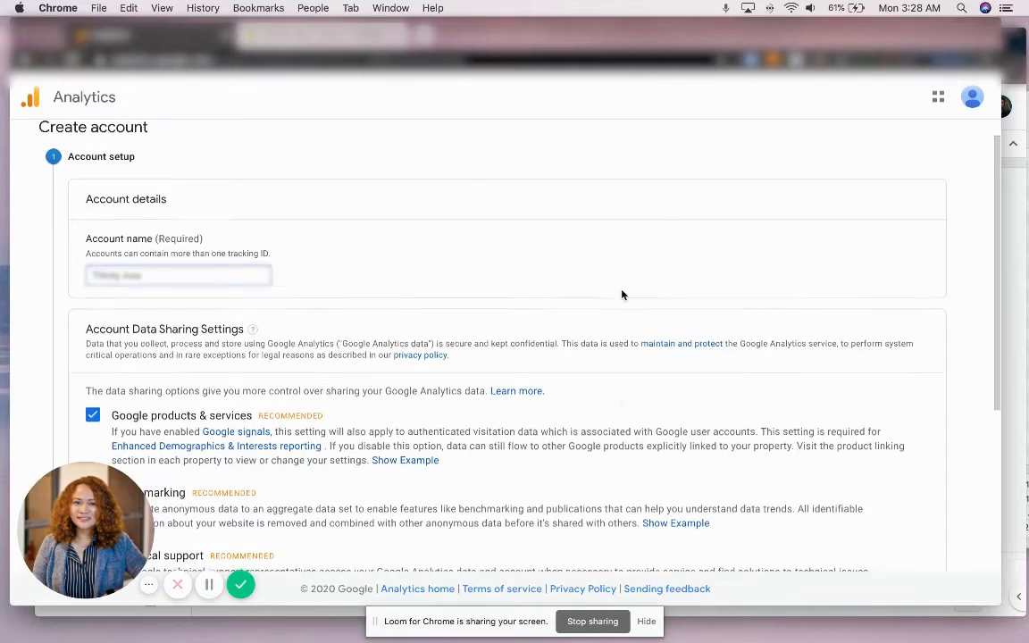
{"action": "scroll", "coordinate": [623, 294], "scroll_direction": "down", "scroll_amount": 5}
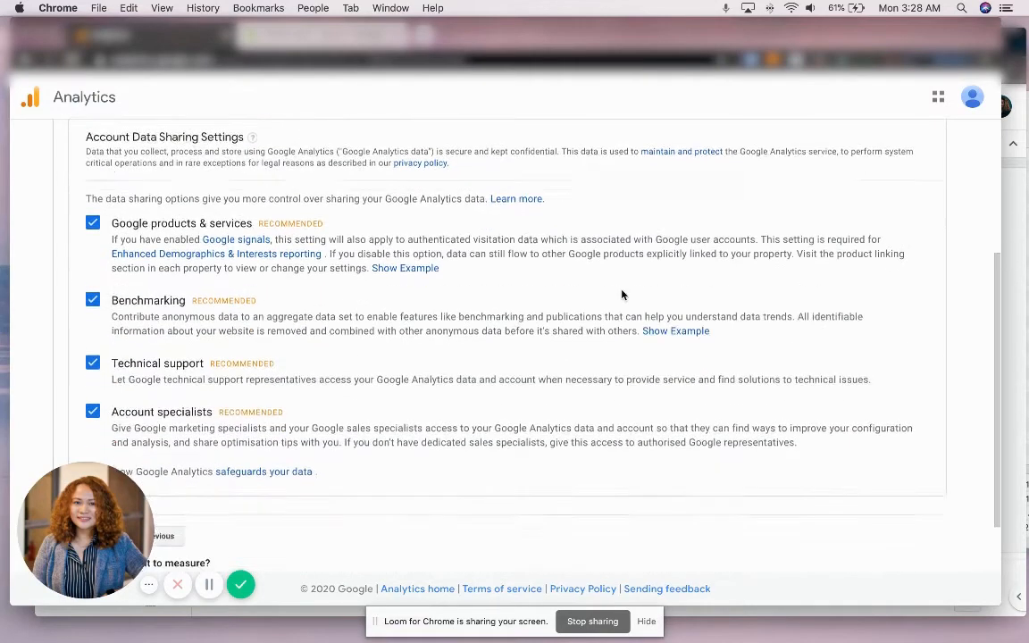
{"action": "left_click_drag", "start_coordinate": [65, 529], "coordinate": [876, 532]}
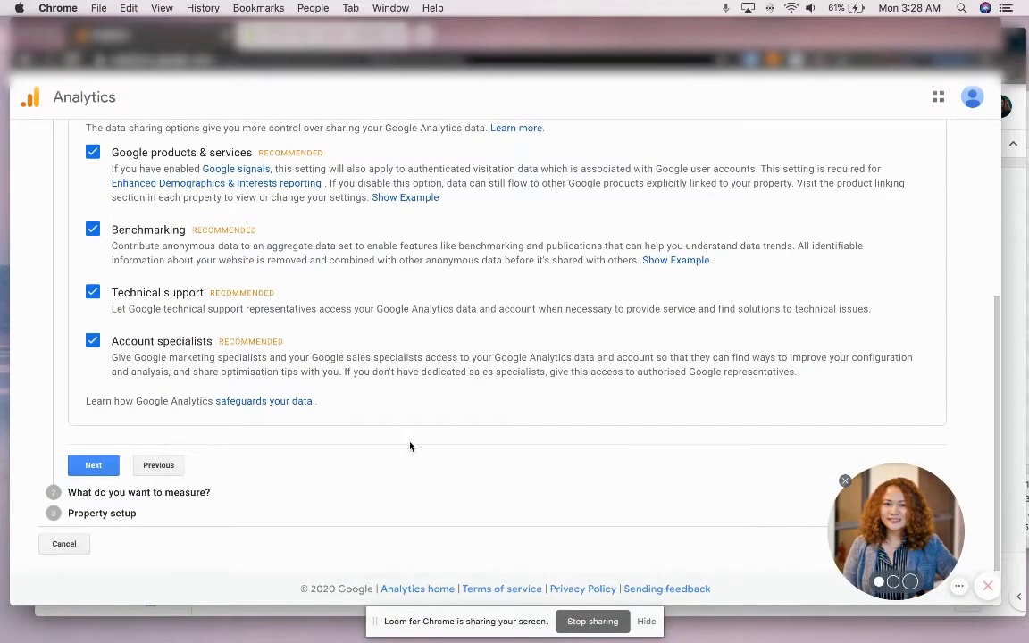
{"action": "scroll", "coordinate": [186, 425], "scroll_direction": "up", "scroll_amount": 1}
{"action": "scroll", "coordinate": [134, 465], "scroll_direction": "down", "scroll_amount": 1}
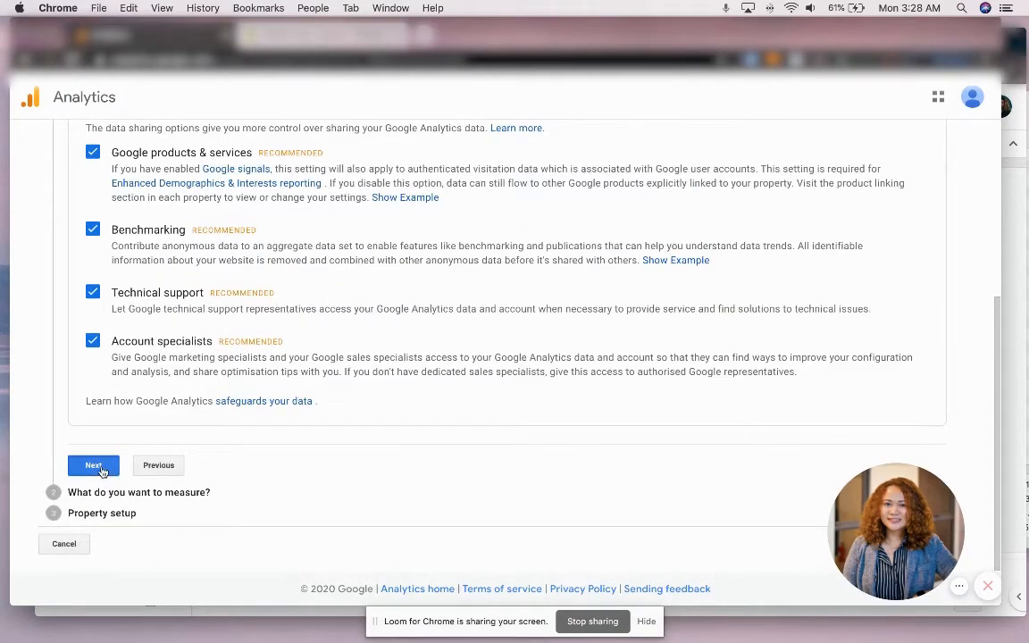
{"action": "left_click", "coordinate": [96, 465]}
Keep Web as the measurement type, continue to the property setup, and enter Thirsty Asia as the website name
{"action": "scroll", "coordinate": [206, 370], "scroll_direction": "down", "scroll_amount": 2}
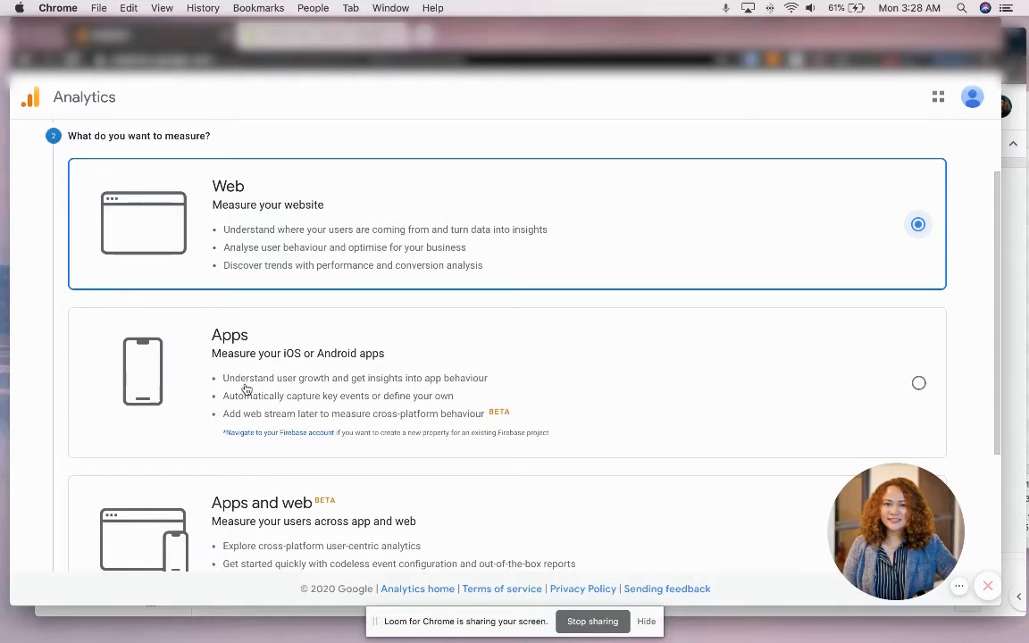
{"action": "scroll", "coordinate": [230, 448], "scroll_direction": "down", "scroll_amount": 4}
{"action": "left_click", "coordinate": [97, 486]}
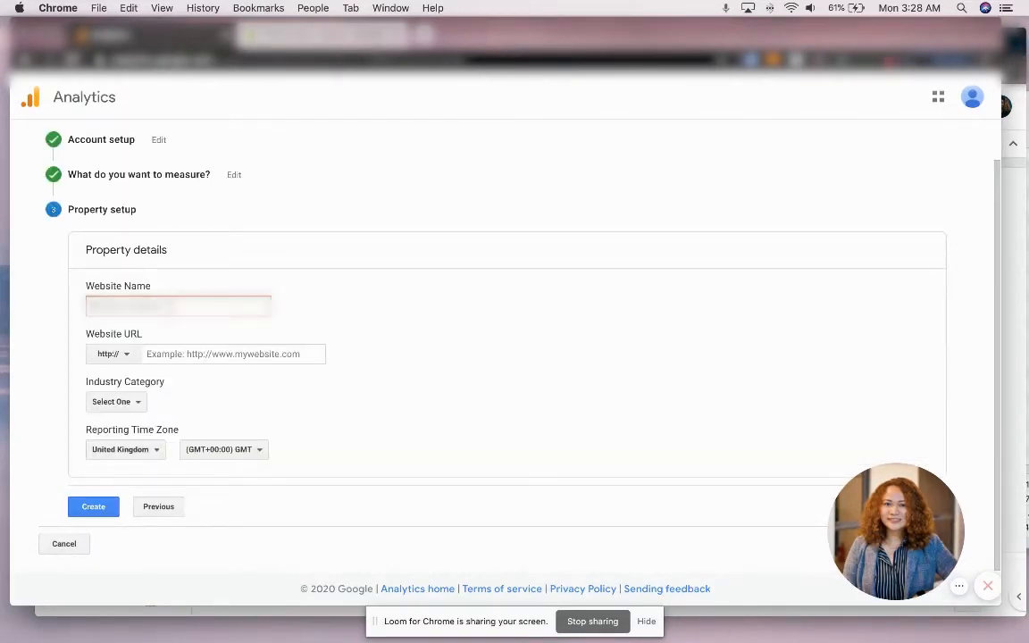
{"action": "type", "text": "Test"}
Copy the online store's web address from the Shopify admin and paste it as the property's website URL
{"action": "left_click", "coordinate": [252, 355]}
{"action": "left_click", "coordinate": [299, 37]}
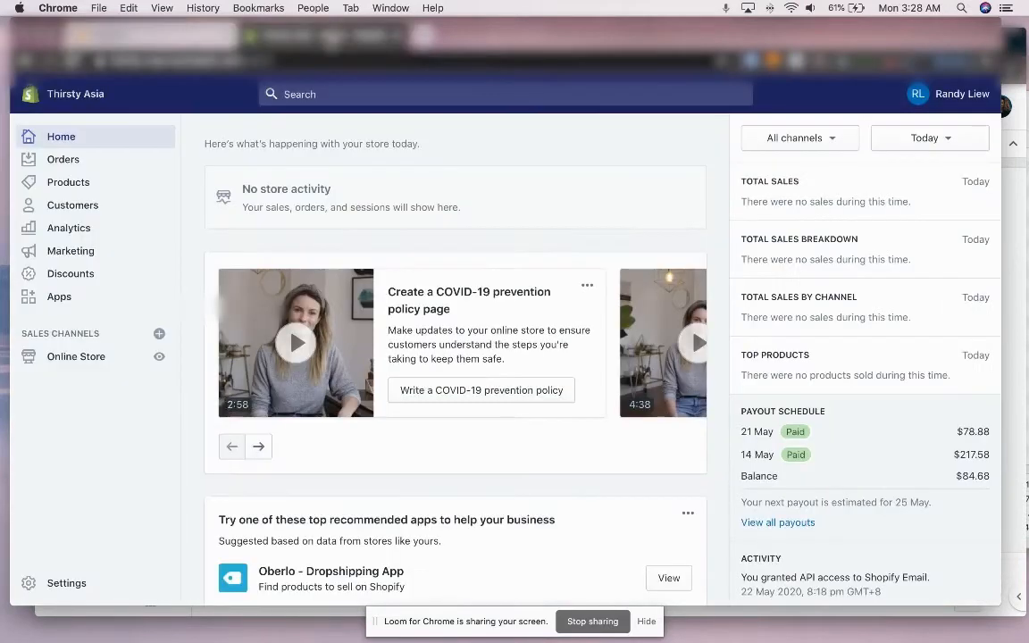
{"action": "right_click", "coordinate": [164, 359]}
{"action": "left_click", "coordinate": [205, 363]}
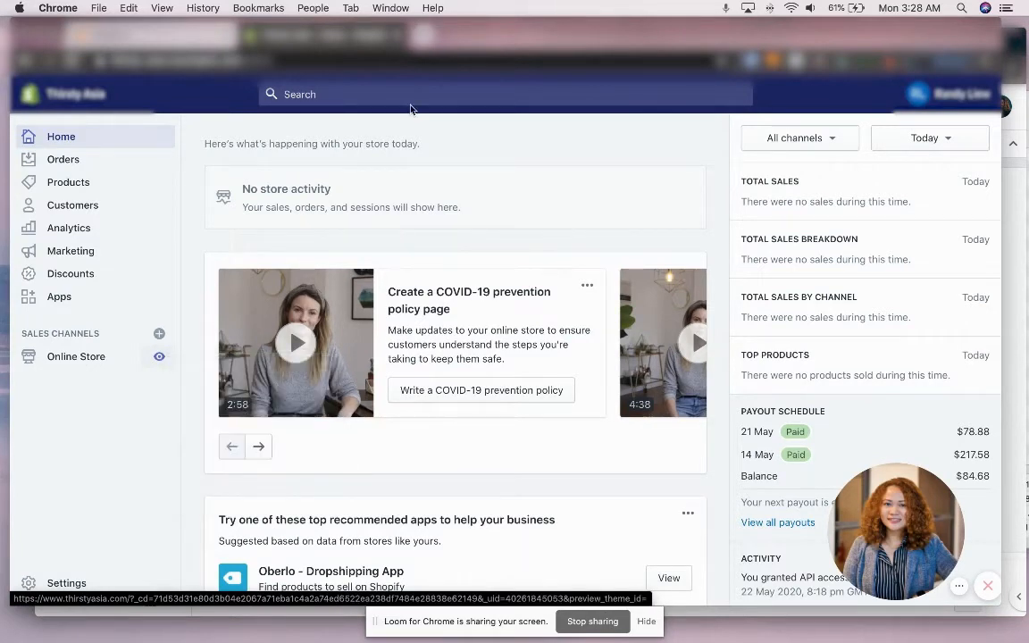
{"action": "left_click", "coordinate": [487, 36]}
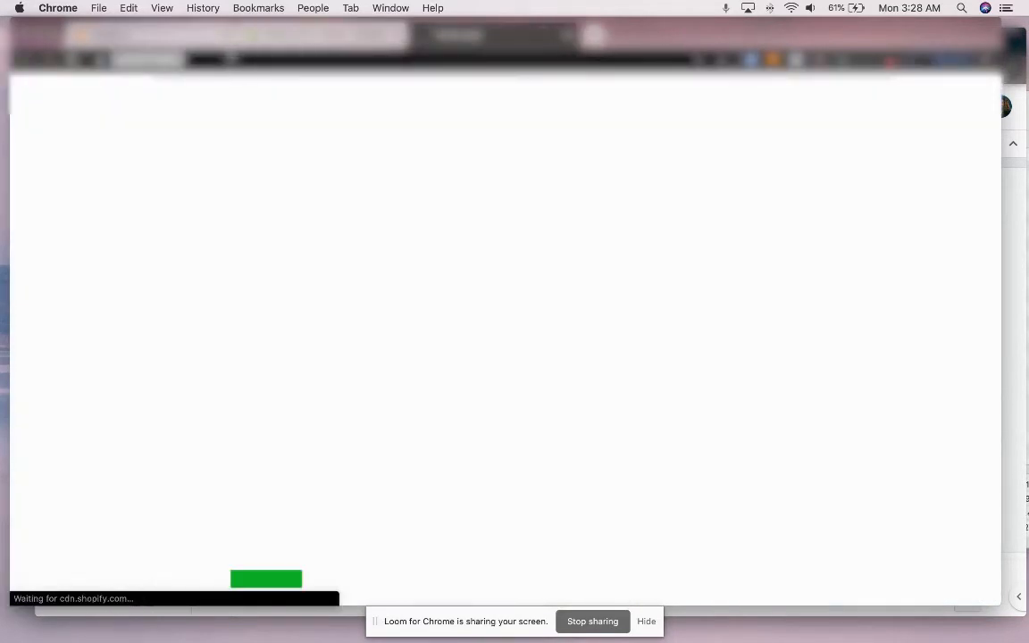
{"action": "left_click", "coordinate": [142, 36]}
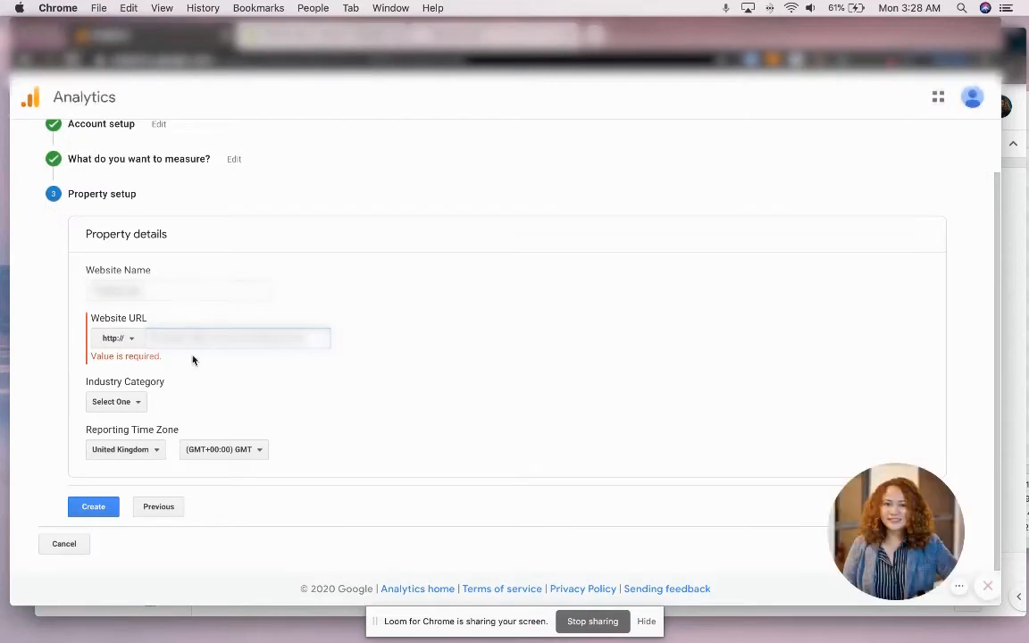
{"action": "key", "text": "super+v"}
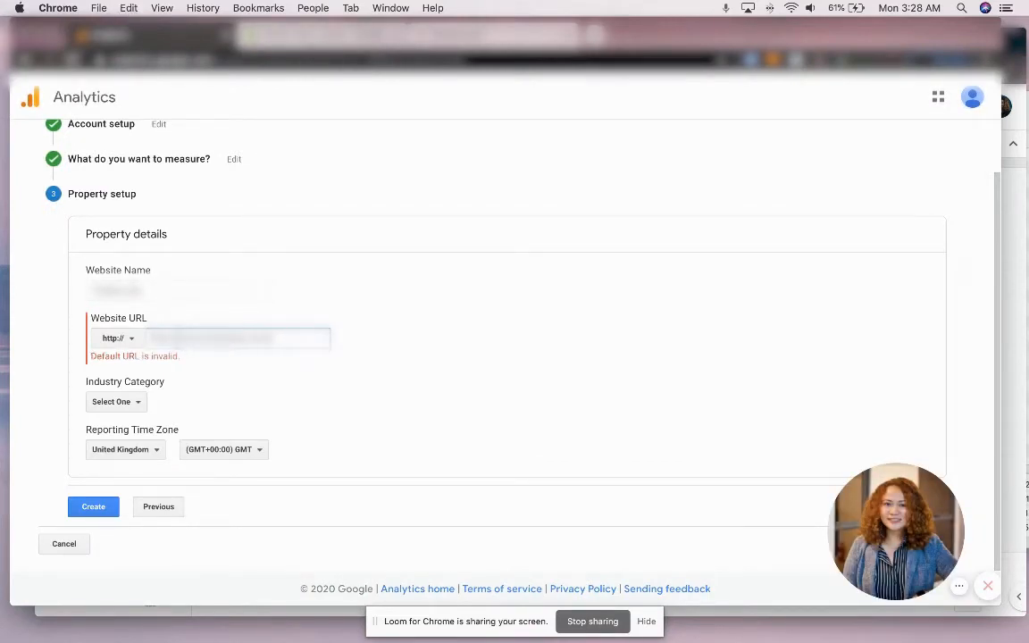
{"action": "left_click_drag", "start_coordinate": [178, 339], "coordinate": [146, 337]}
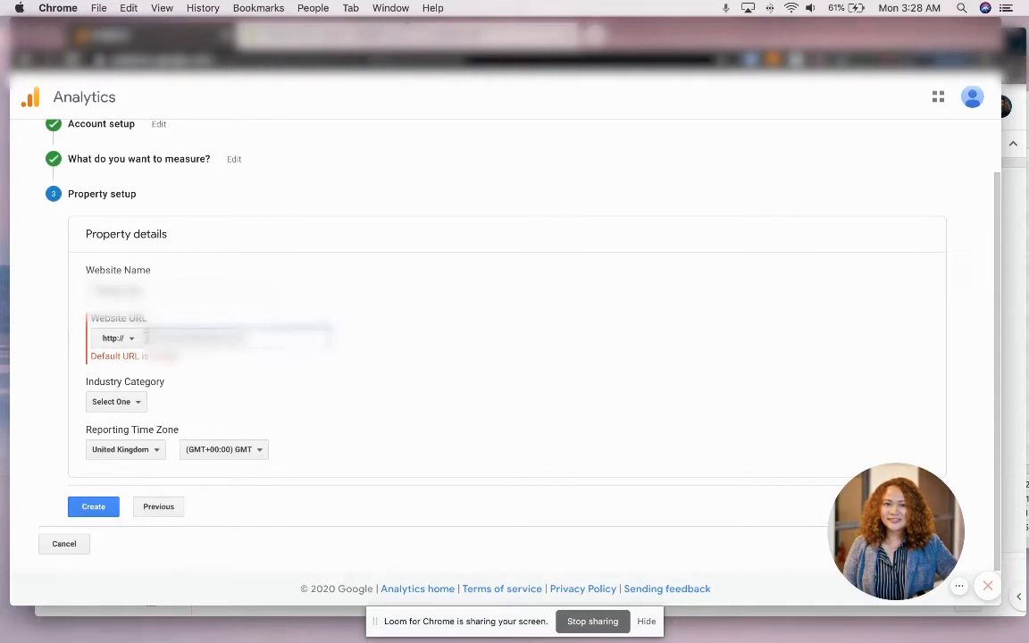
{"action": "key", "text": "BackSpace"}
{"action": "left_click", "coordinate": [128, 355]}
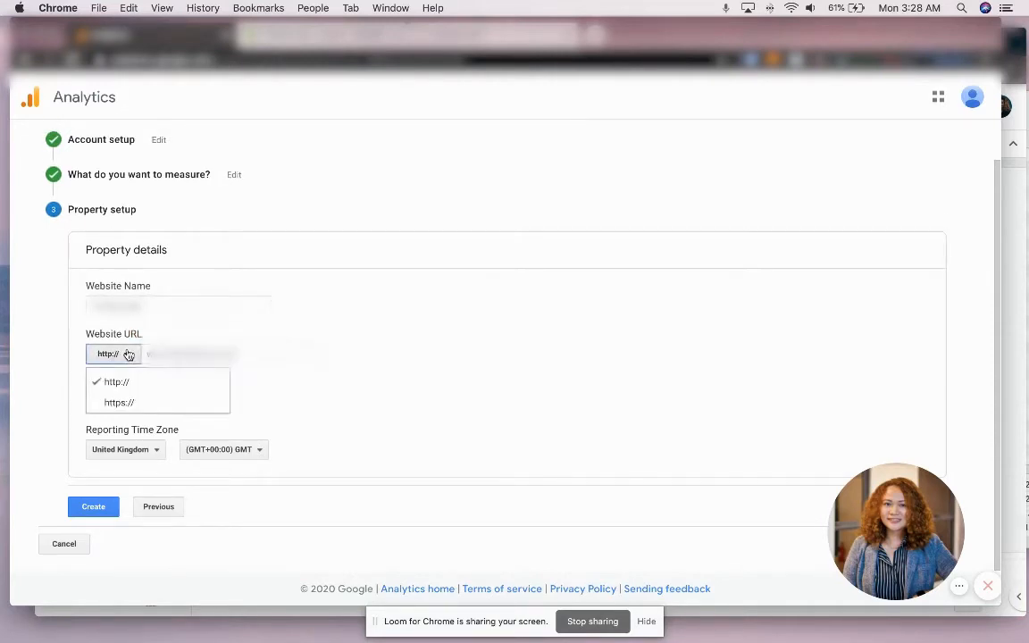
{"action": "left_click", "coordinate": [120, 404]}
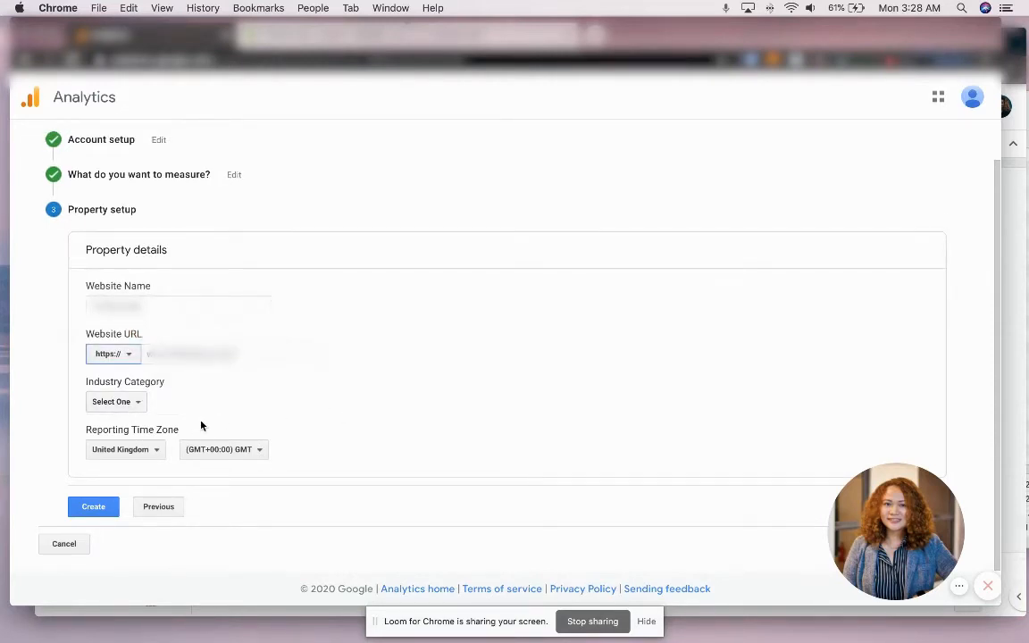
Set the industry category to Food and Drink and the reporting time zone country to Singapore
{"action": "left_click", "coordinate": [138, 400]}
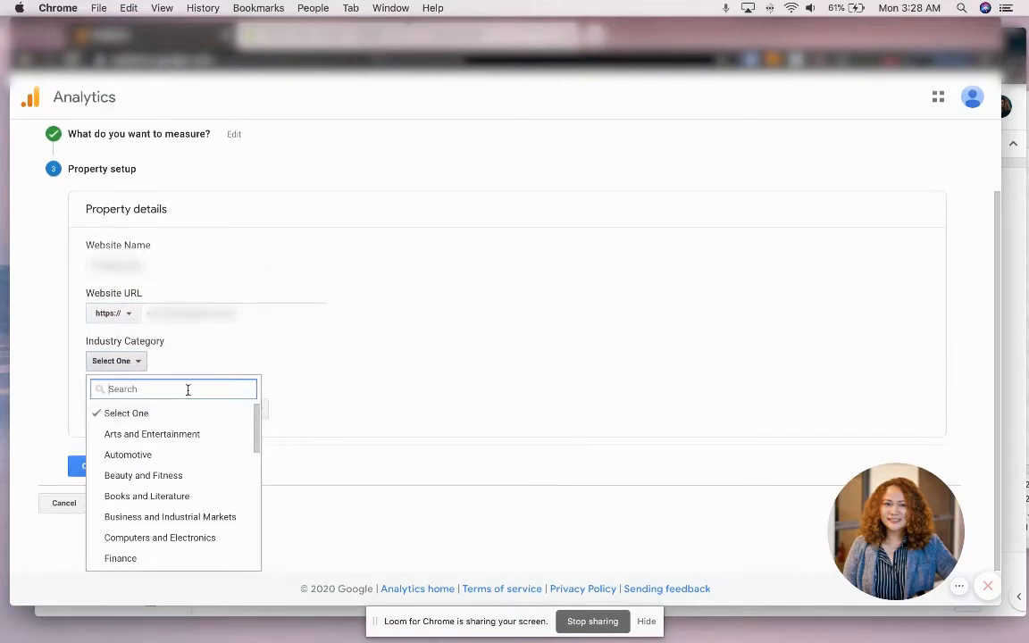
{"action": "type", "text": "food"}
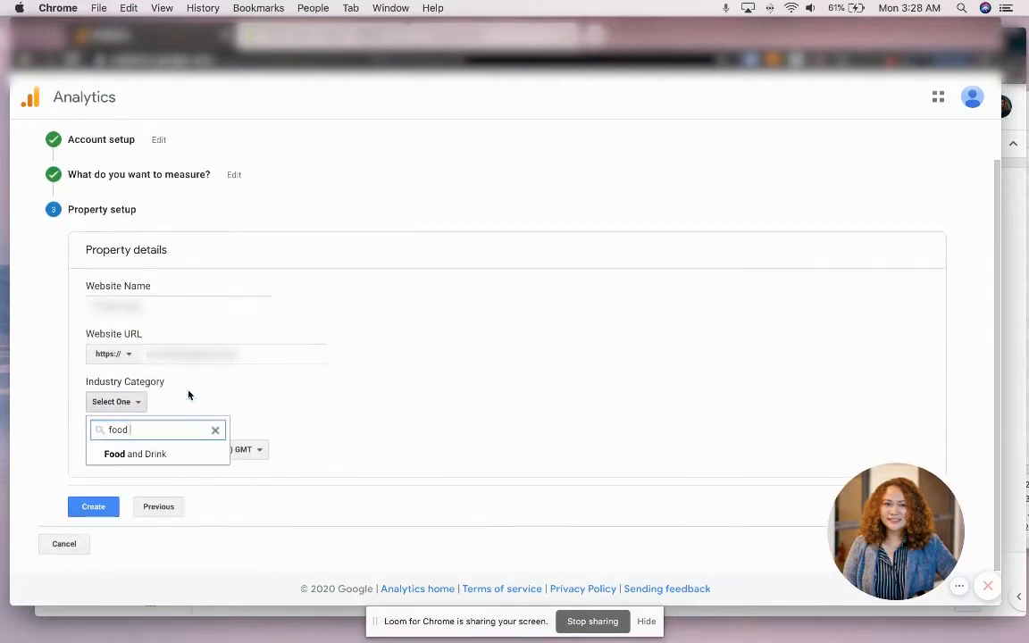
{"action": "left_click", "coordinate": [160, 453]}
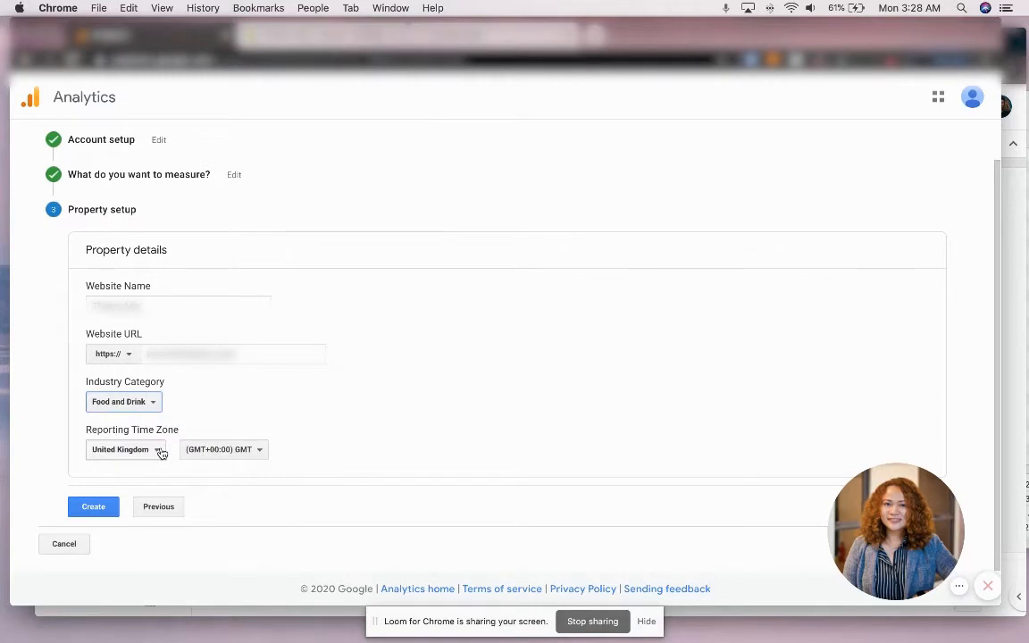
{"action": "left_click", "coordinate": [149, 451]}
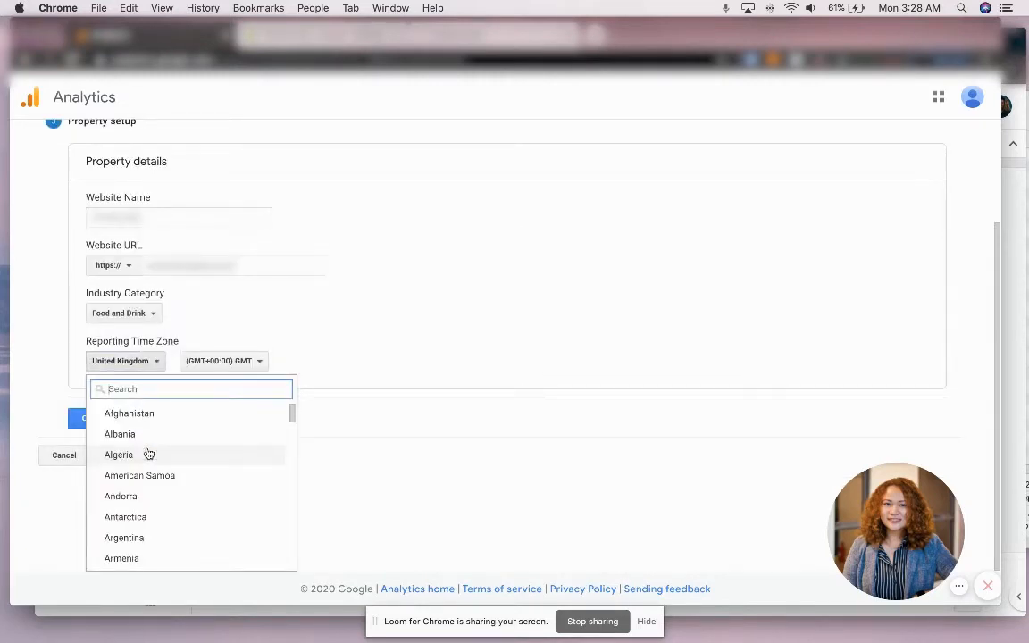
{"action": "type", "text": "singap"}
{"action": "left_click", "coordinate": [158, 504]}
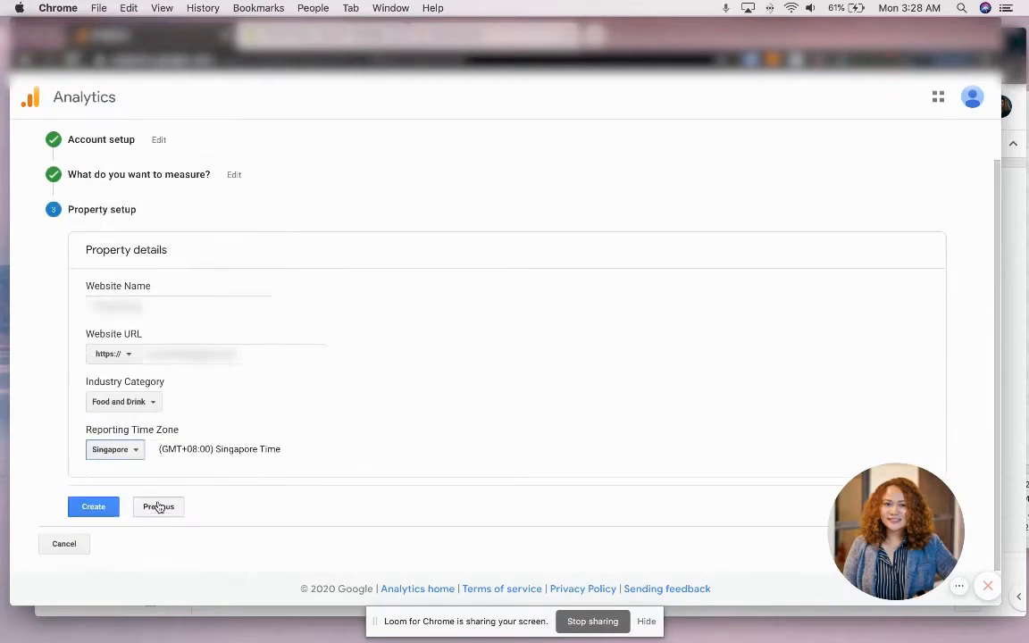
Create the property, accepting the Terms of Service, the GDPR Data Processing Terms and the Measurement Controller-Controller Data Protection Terms
{"action": "left_click", "coordinate": [97, 506]}
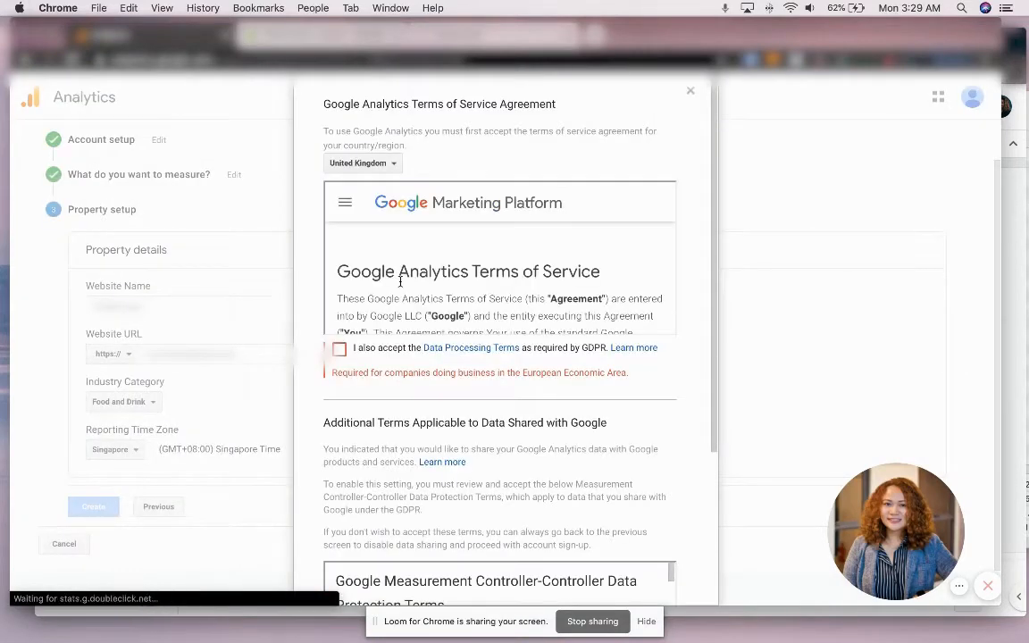
{"action": "left_click", "coordinate": [340, 349]}
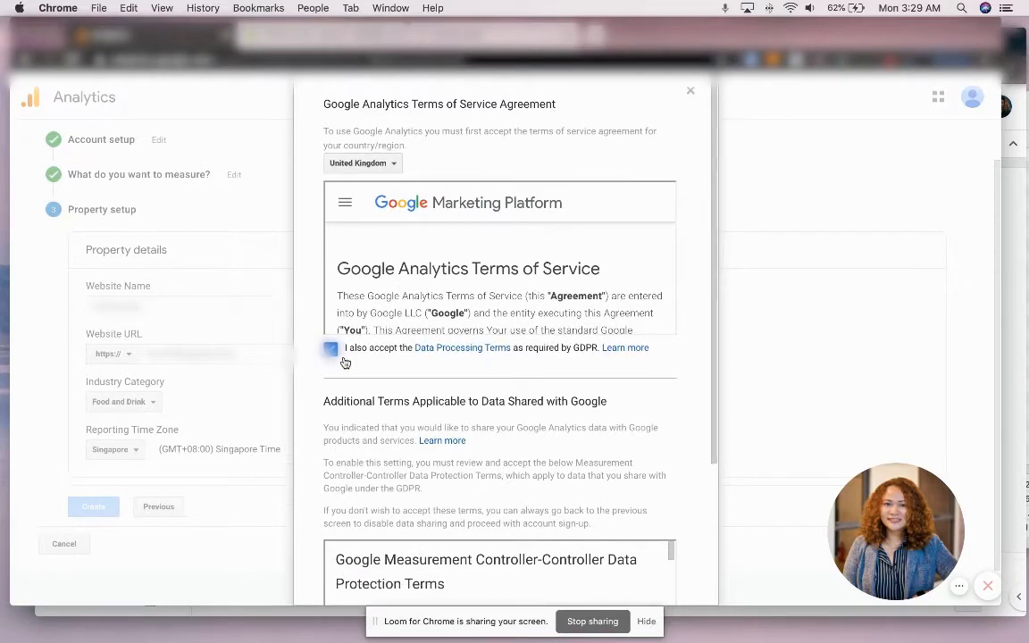
{"action": "scroll", "coordinate": [402, 298], "scroll_direction": "down", "scroll_amount": 10}
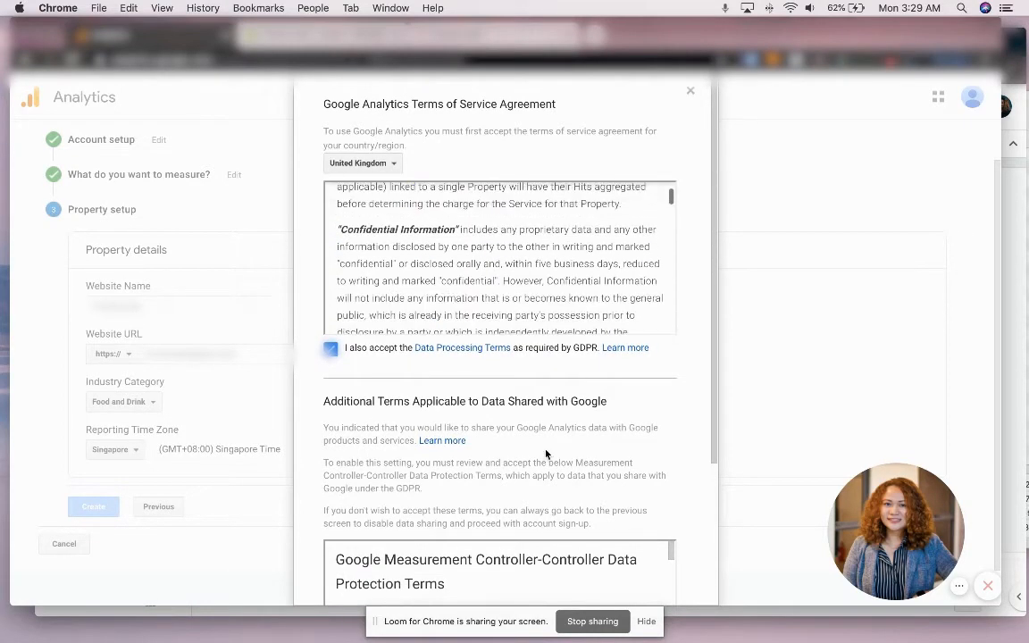
{"action": "scroll", "coordinate": [546, 454], "scroll_direction": "down", "scroll_amount": 5}
{"action": "left_click", "coordinate": [330, 519]}
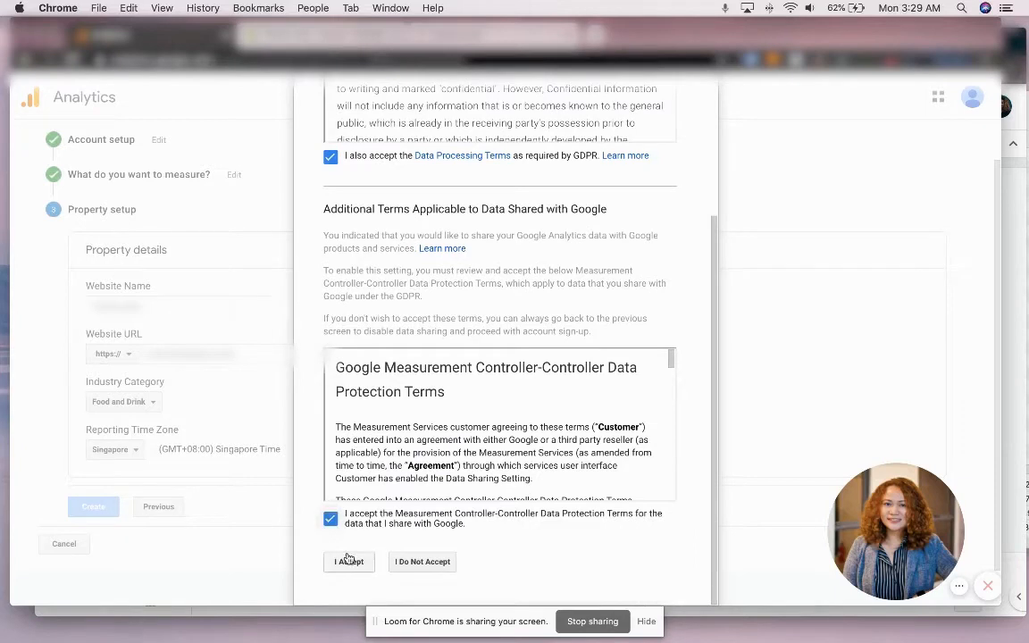
{"action": "left_click", "coordinate": [348, 561]}
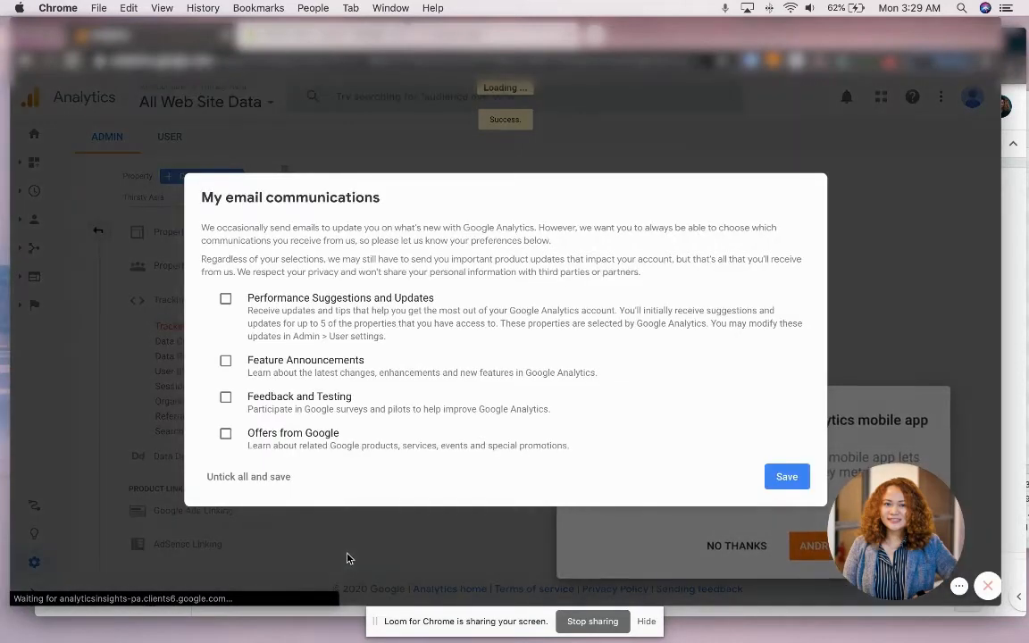
Save the email communication preferences with every option unticked, and dismiss the search tip and the mobile app offer
{"action": "left_click", "coordinate": [787, 478]}
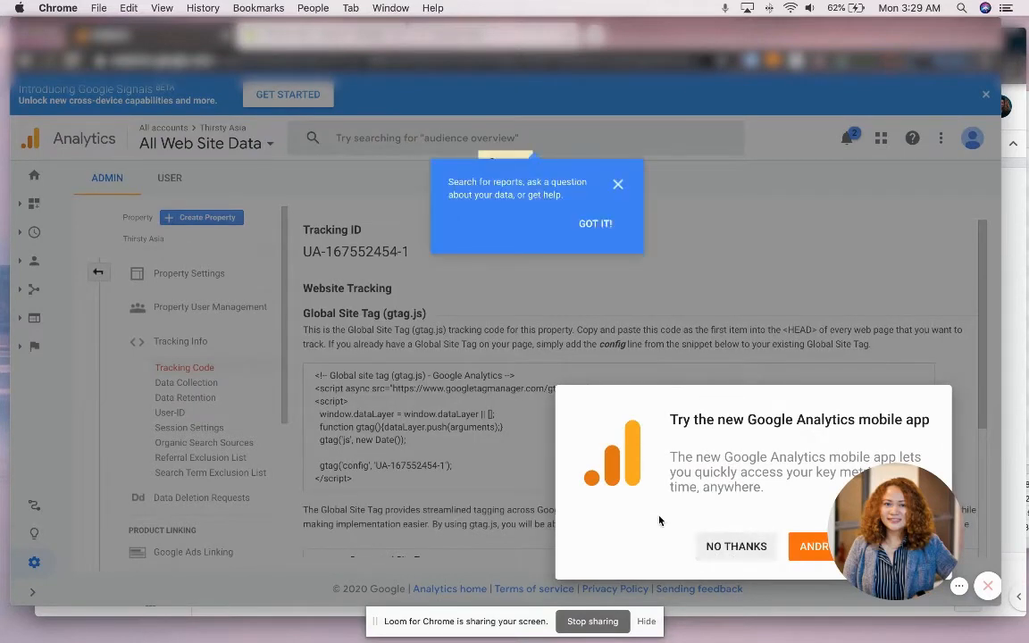
{"action": "left_click_drag", "start_coordinate": [737, 502], "coordinate": [49, 589]}
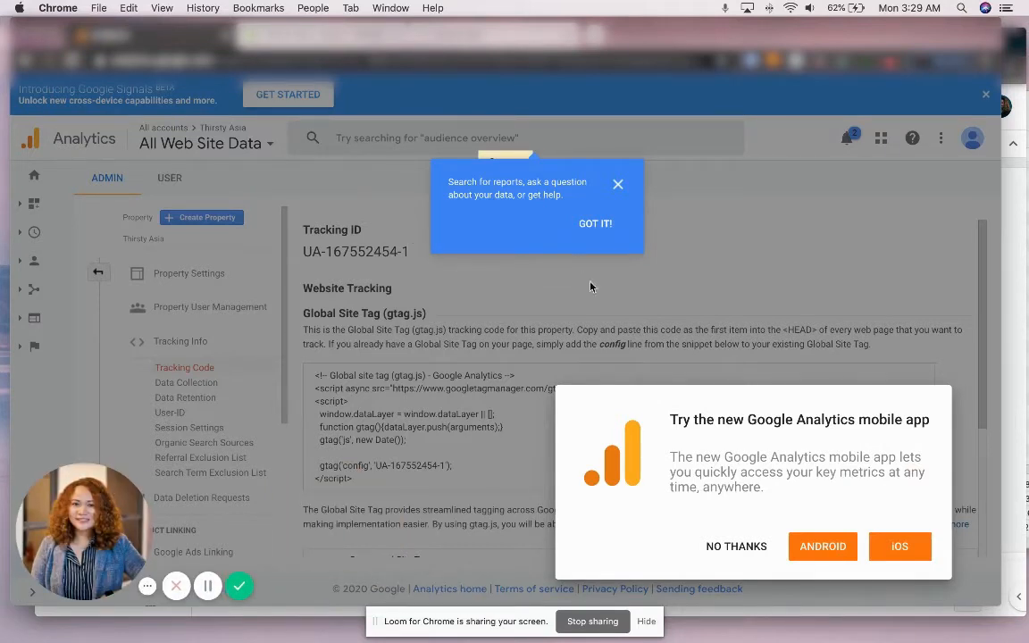
{"action": "left_click", "coordinate": [600, 223]}
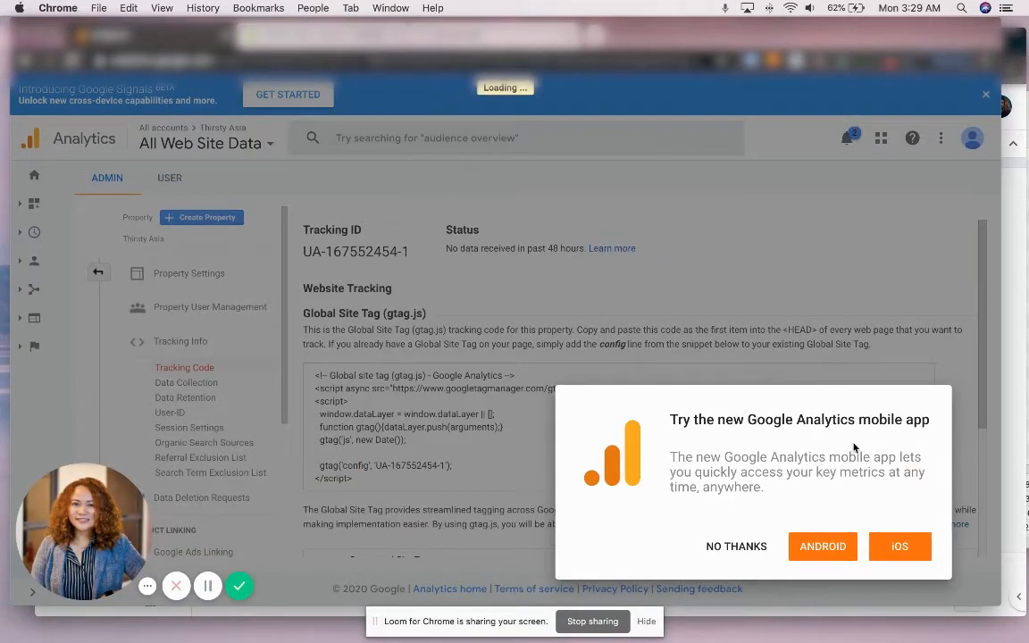
{"action": "left_click", "coordinate": [736, 547]}
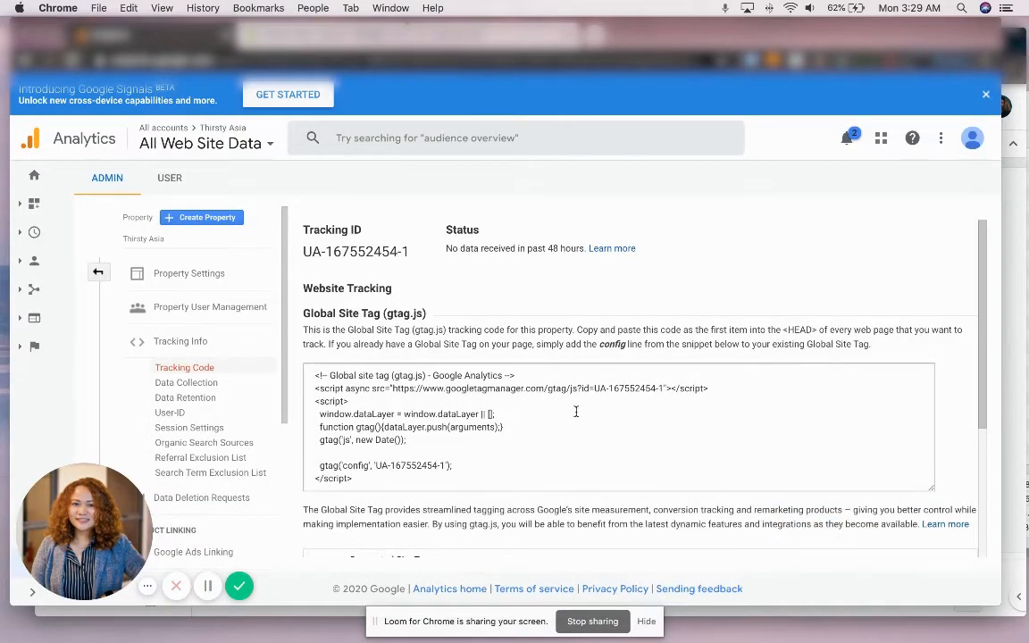
Copy the new property's full tracking ID from the tracking code page and switch to the Shopify admin
{"action": "scroll", "coordinate": [576, 411], "scroll_direction": "down", "scroll_amount": 1}
{"action": "scroll", "coordinate": [576, 411], "scroll_direction": "up", "scroll_amount": 1}
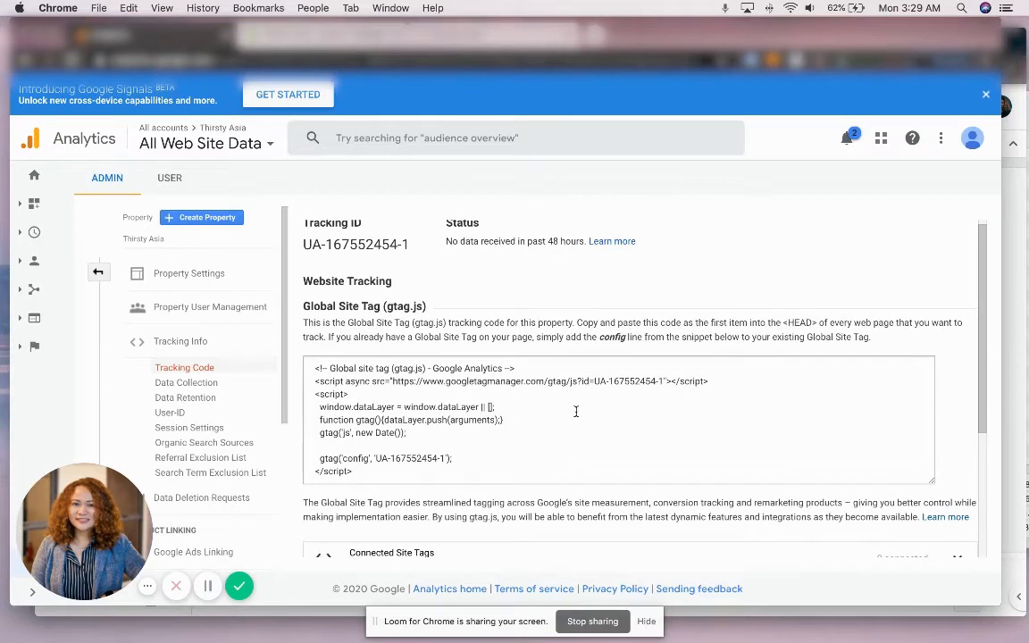
{"action": "scroll", "coordinate": [566, 339], "scroll_direction": "up", "scroll_amount": 1}
{"action": "double_click", "coordinate": [362, 252]}
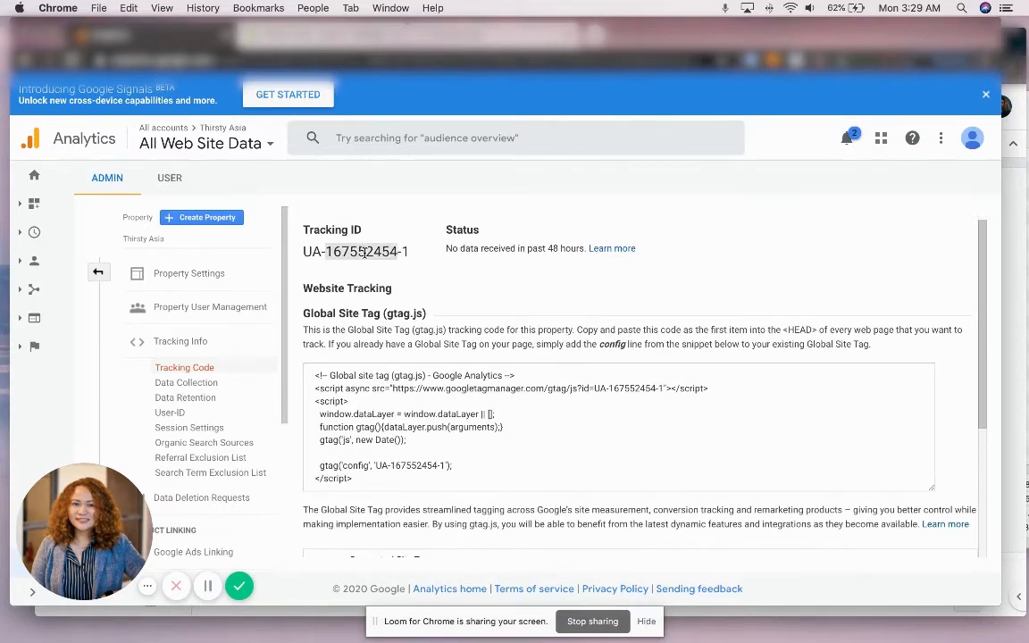
{"action": "left_click", "coordinate": [385, 256]}
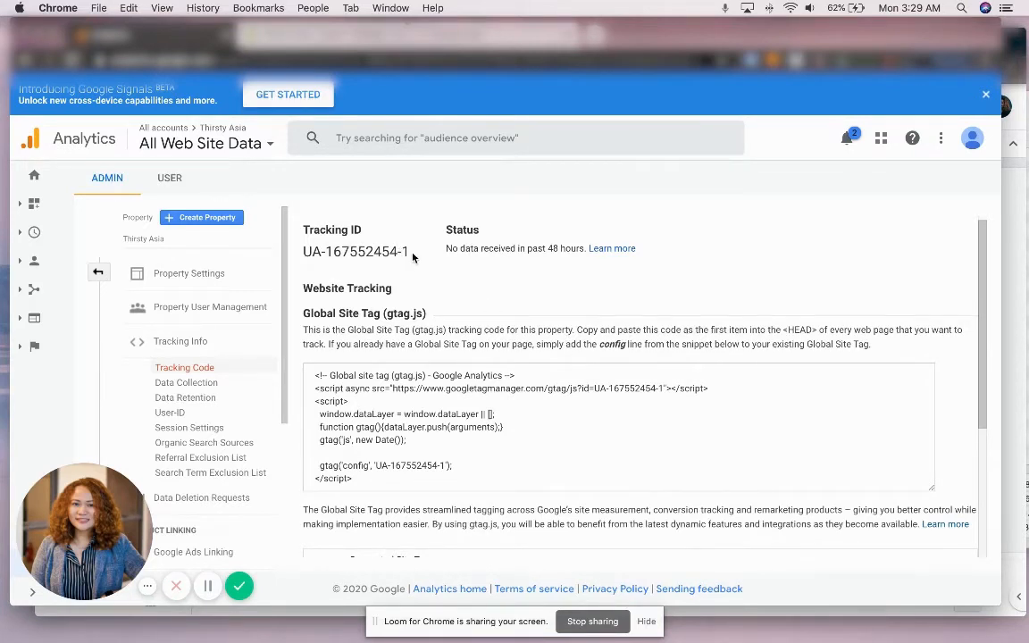
{"action": "left_click_drag", "start_coordinate": [414, 258], "coordinate": [301, 254]}
{"action": "left_click", "coordinate": [385, 247]}
{"action": "left_click_drag", "start_coordinate": [410, 254], "coordinate": [304, 250]}
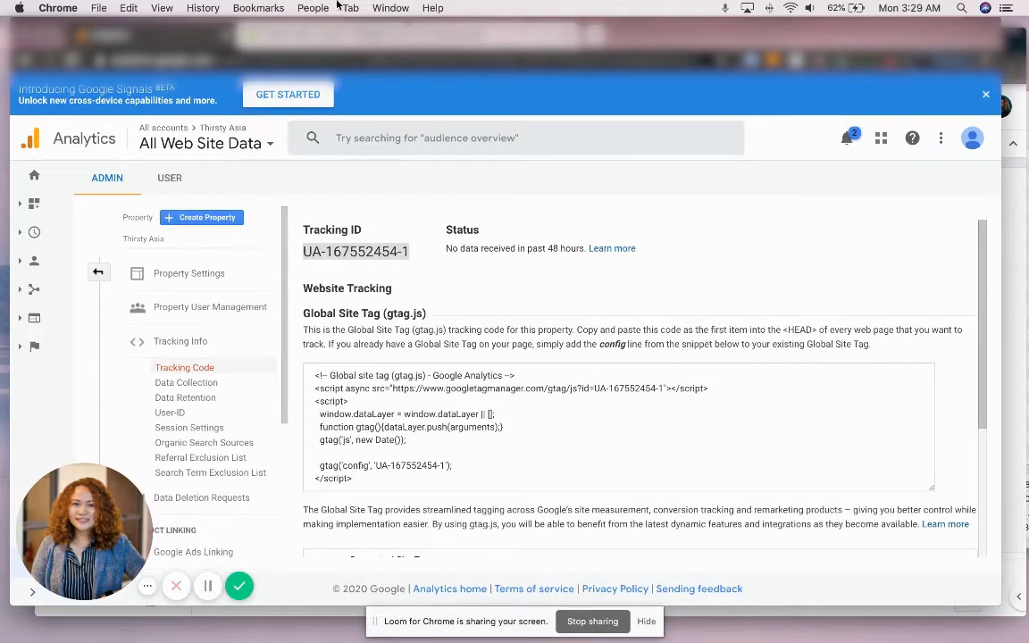
{"action": "left_click", "coordinate": [299, 35]}
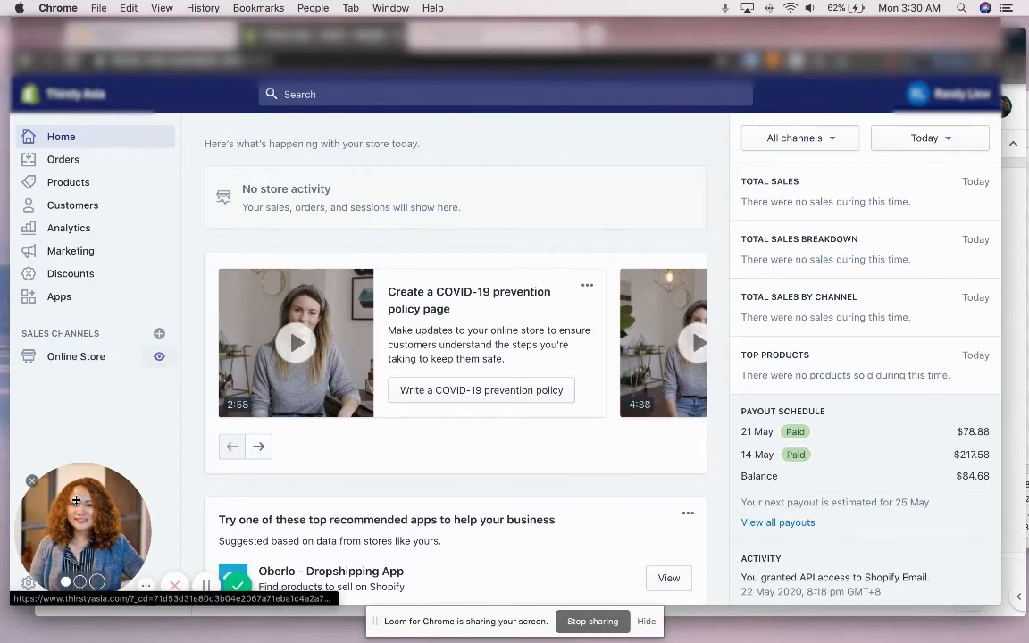
Open the online store's Preferences and place the cursor in the empty Google Analytics account field
{"action": "left_click", "coordinate": [93, 367]}
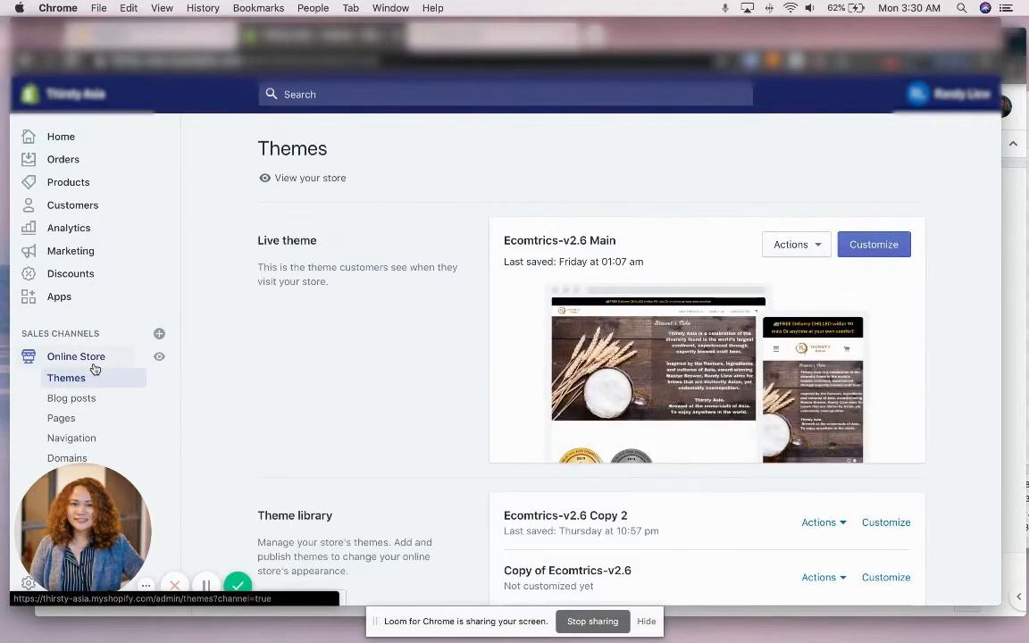
{"action": "left_click_drag", "start_coordinate": [85, 528], "coordinate": [926, 532]}
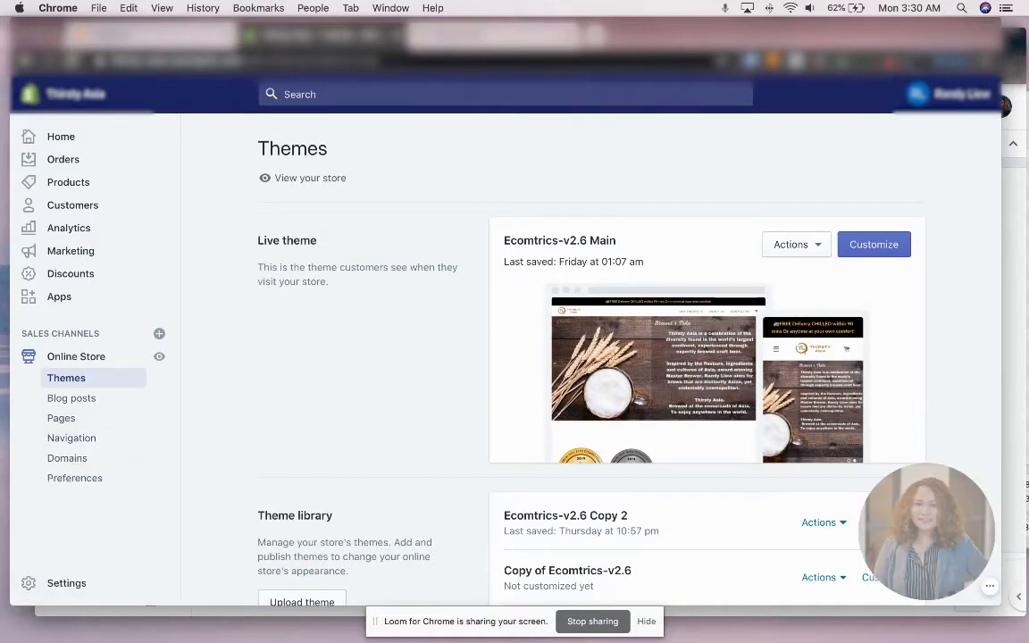
{"action": "left_click", "coordinate": [93, 480]}
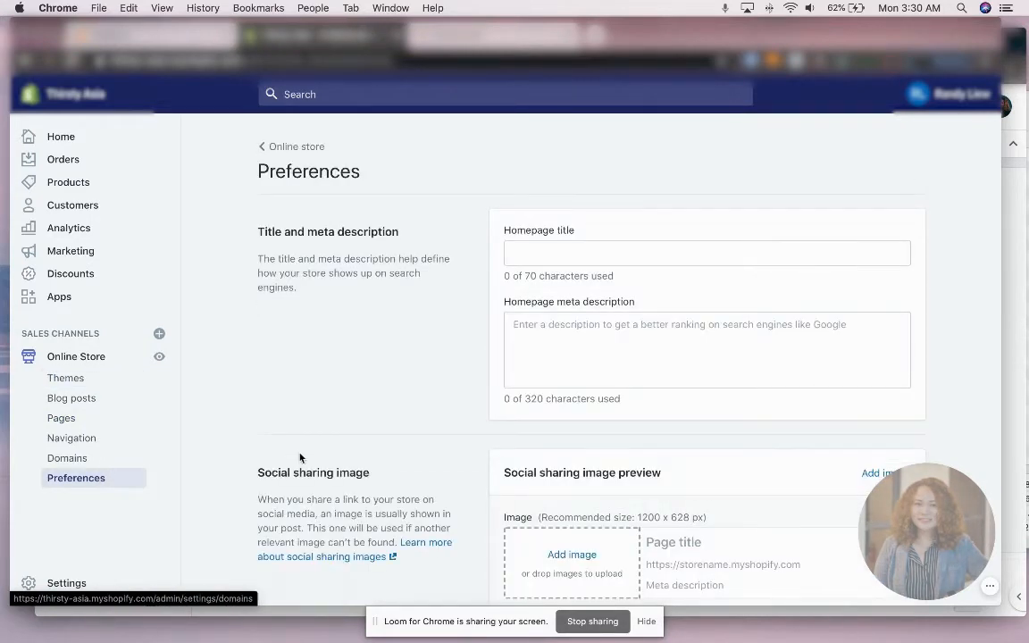
{"action": "scroll", "coordinate": [299, 455], "scroll_direction": "down", "scroll_amount": 5}
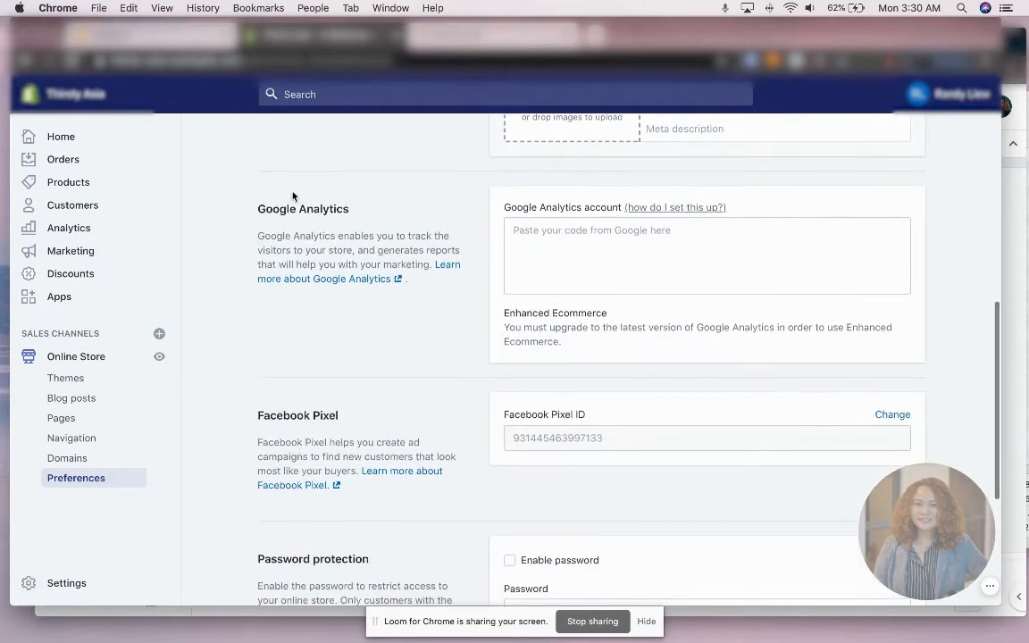
{"action": "left_click", "coordinate": [668, 231]}
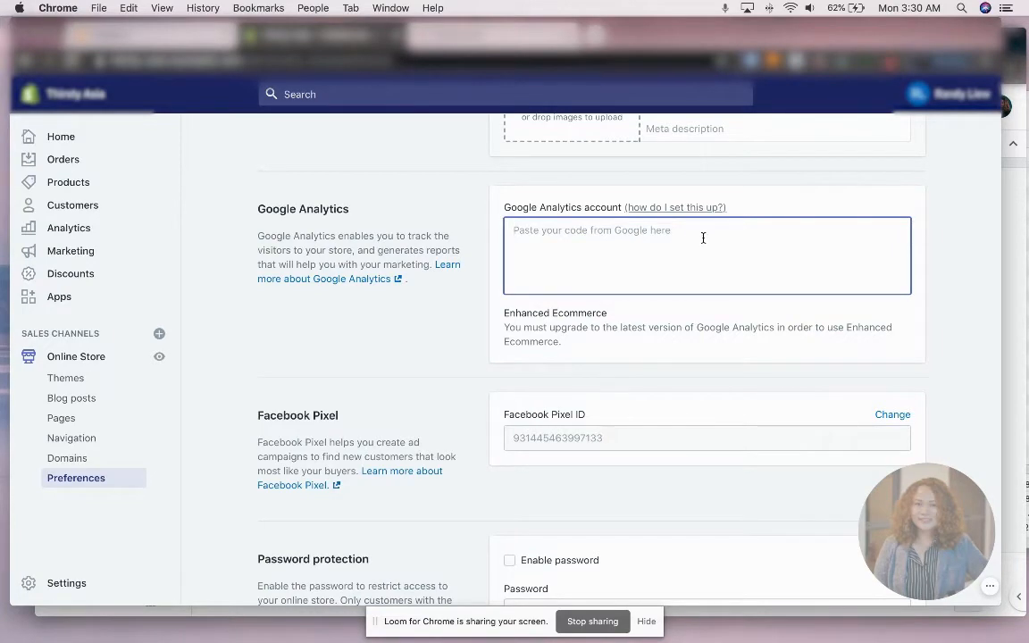
{"action": "scroll", "coordinate": [703, 238], "scroll_direction": "up", "scroll_amount": 1}
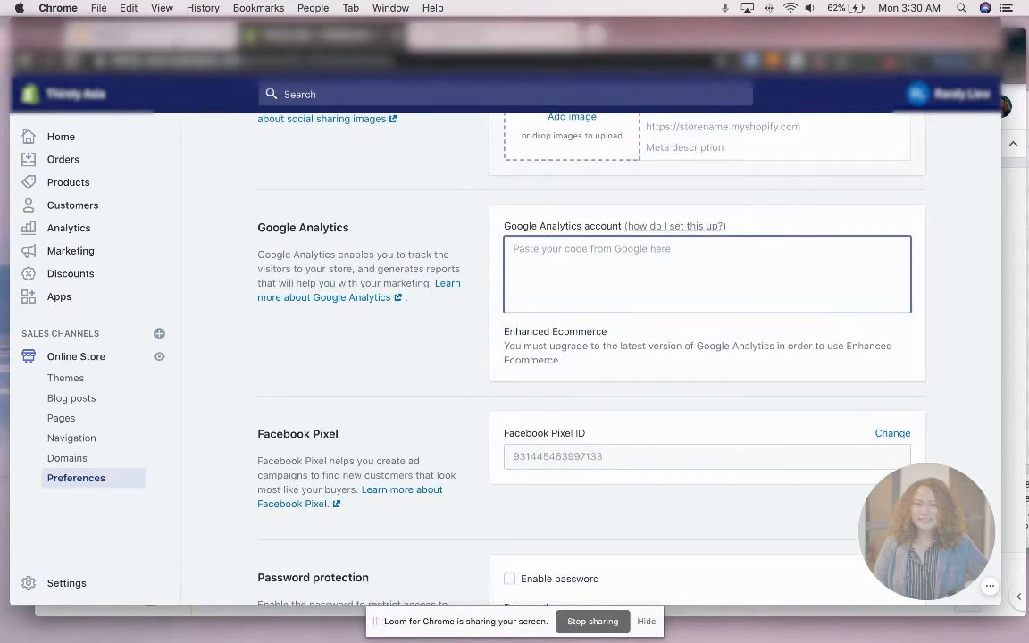
Copy the entire Global Site Tag (gtag.js) snippet from the property's tracking code page in Google Analytics
{"action": "left_click", "coordinate": [152, 36]}
{"action": "left_click", "coordinate": [466, 383]}
{"action": "key", "text": "super+c"}
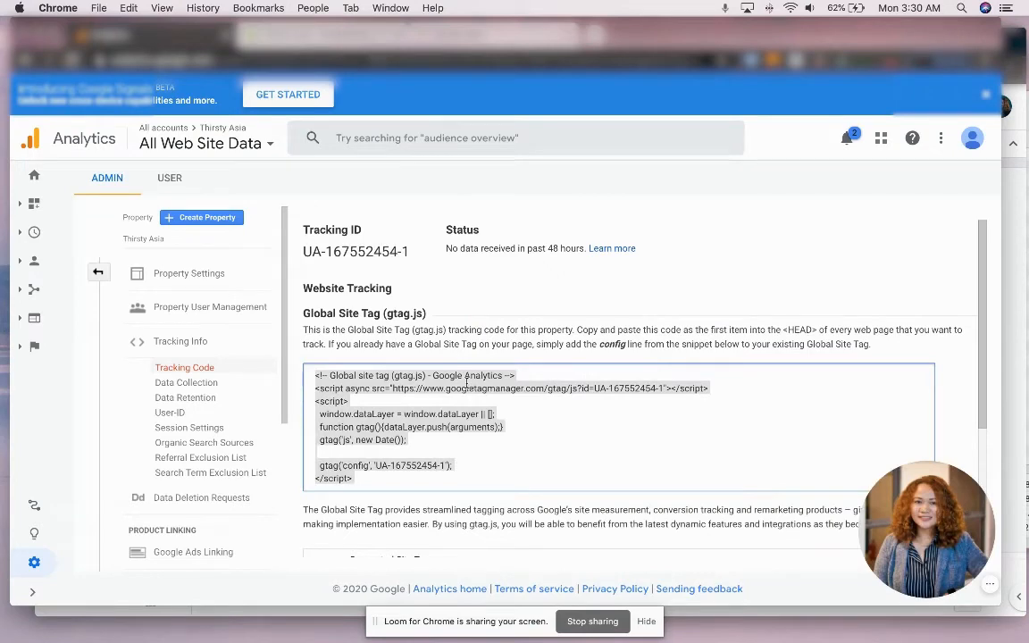
{"action": "scroll", "coordinate": [467, 382], "scroll_direction": "down", "scroll_amount": 3}
{"action": "scroll", "coordinate": [466, 382], "scroll_direction": "up", "scroll_amount": 1}
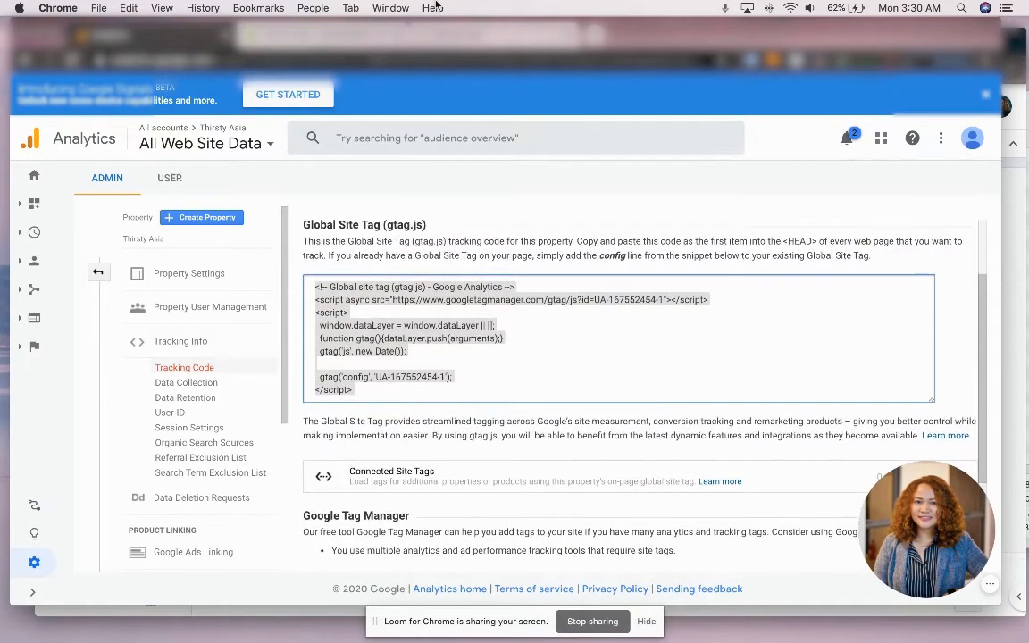
Paste the Global Site Tag snippet into the Google Analytics account field in Shopify and save the preferences
{"action": "key", "text": "ctrl+shift+Tab"}
{"action": "key", "text": "super+v"}
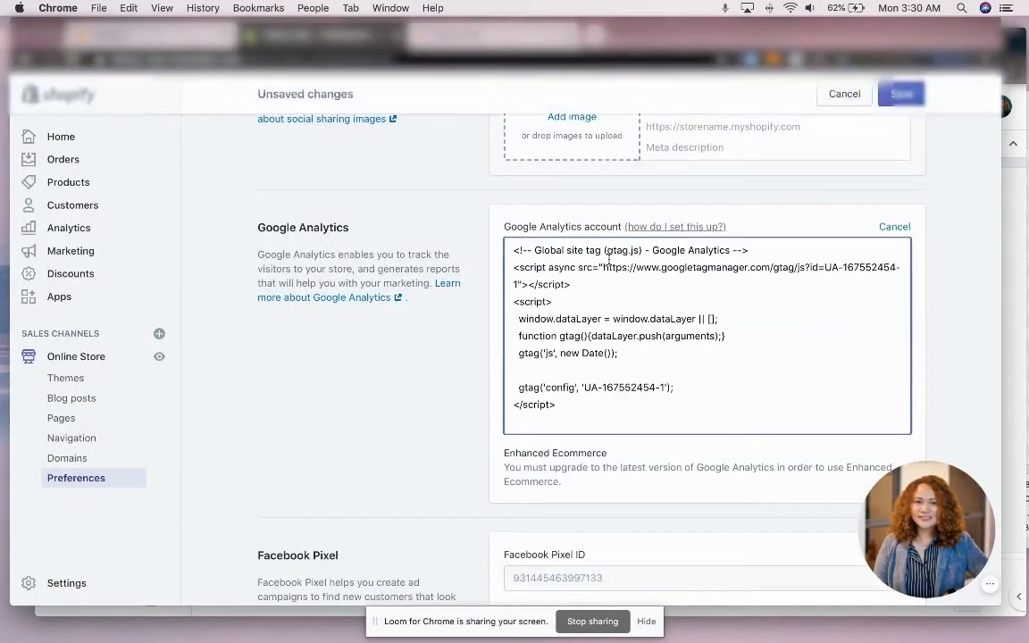
{"action": "left_click", "coordinate": [378, 411]}
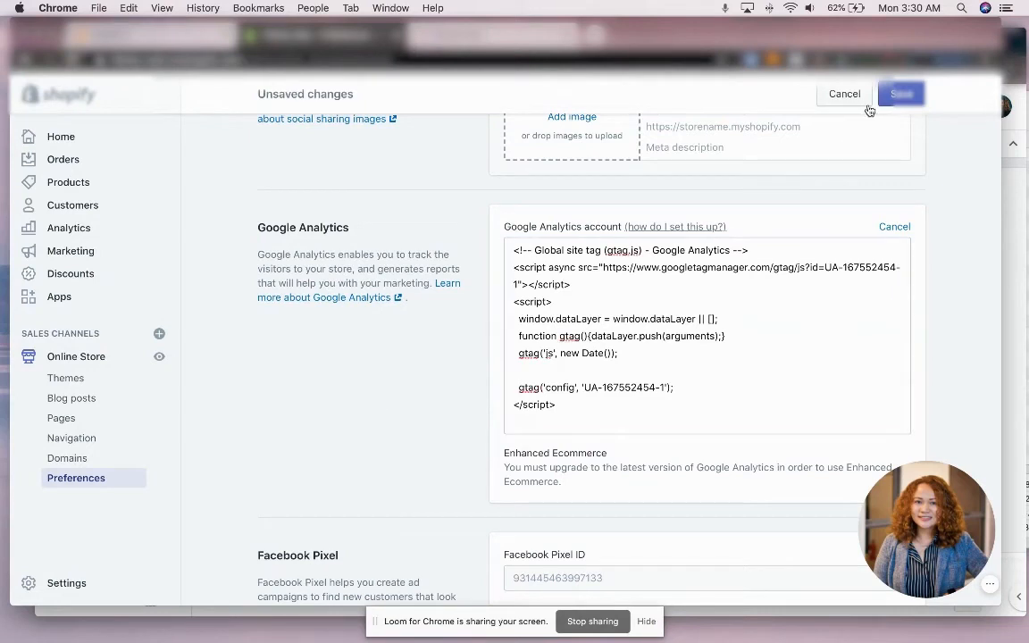
{"action": "left_click", "coordinate": [898, 94]}
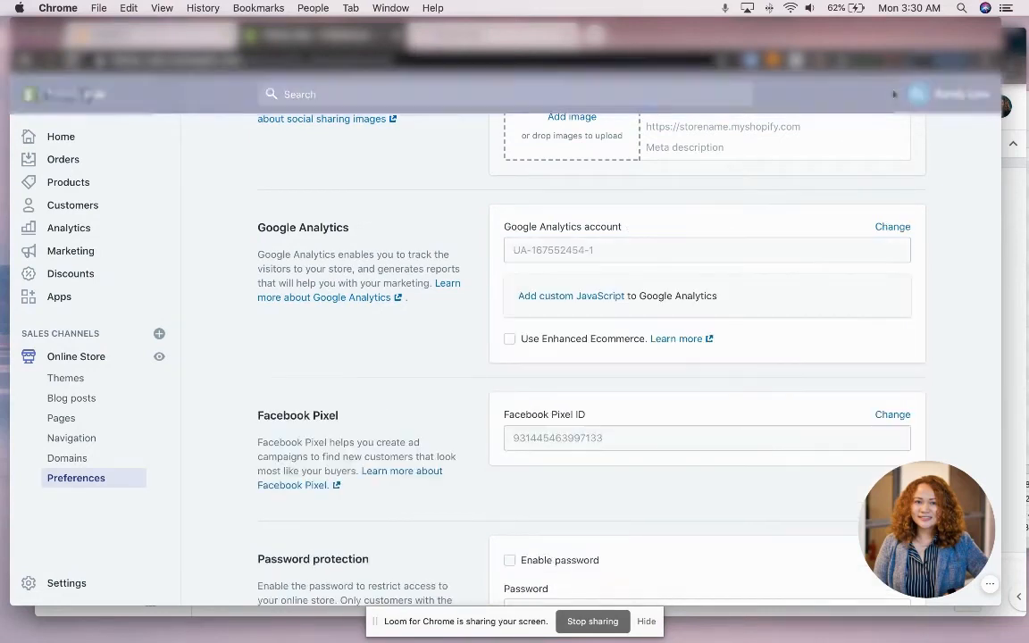
{"action": "scroll", "coordinate": [519, 273], "scroll_direction": "down", "scroll_amount": 1}
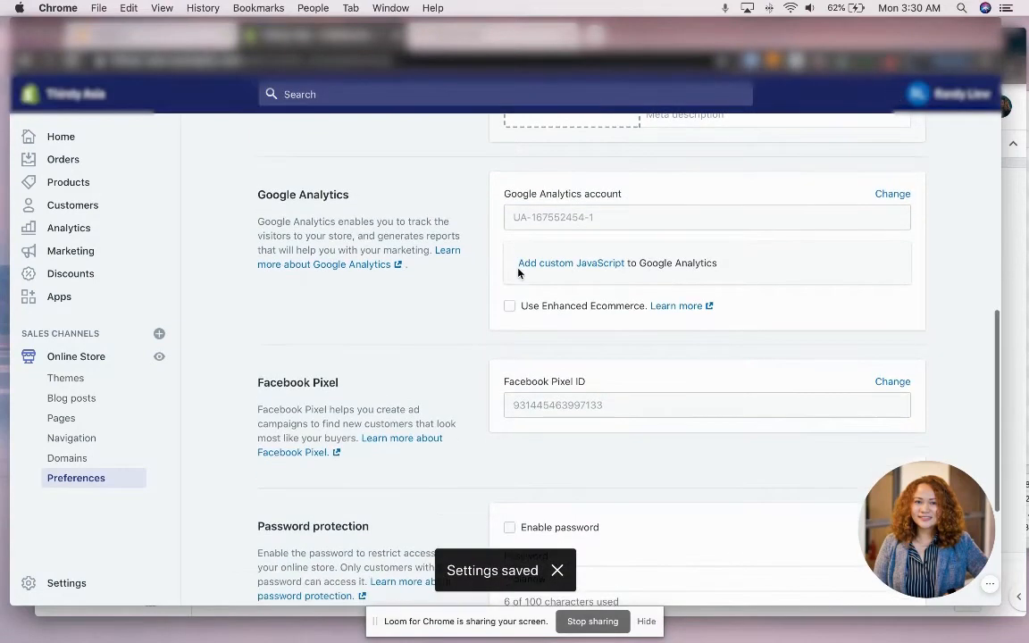
{"action": "scroll", "coordinate": [519, 273], "scroll_direction": "up", "scroll_amount": 1}
{"action": "scroll", "coordinate": [463, 260], "scroll_direction": "up", "scroll_amount": 1}
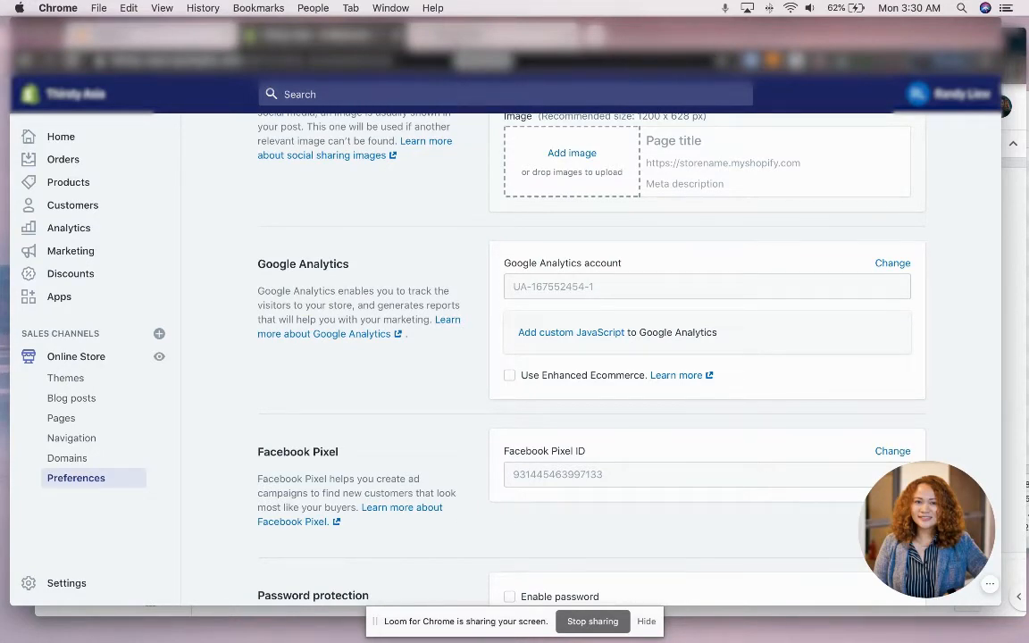
Open the Thirsty Asia storefront's page source by adding view-source: before its address, enlarge the text and start a text search
{"action": "left_click", "coordinate": [428, 41]}
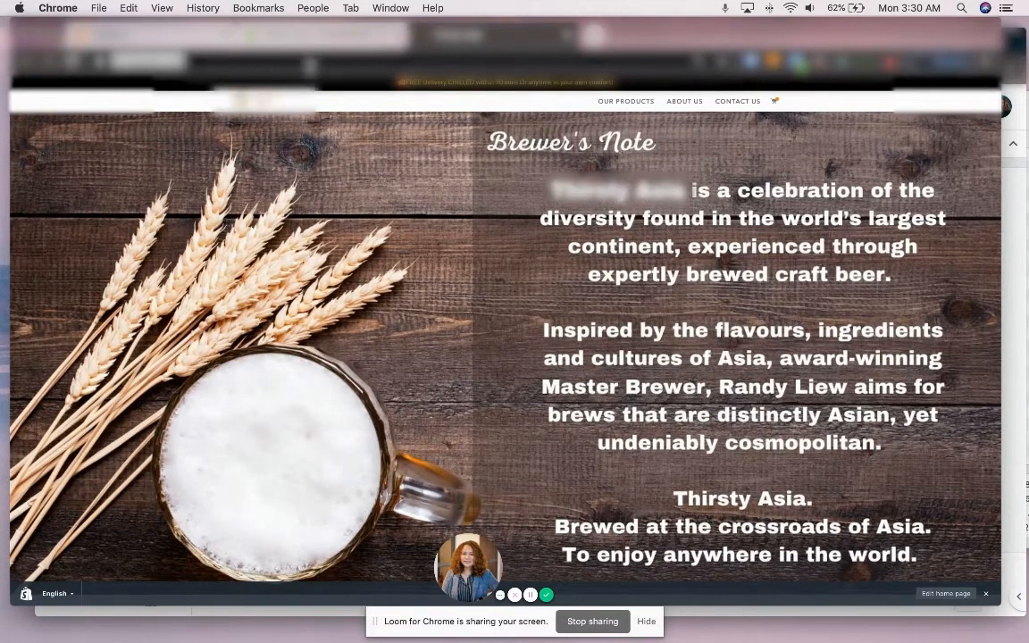
{"action": "type", "text": "view-so"}
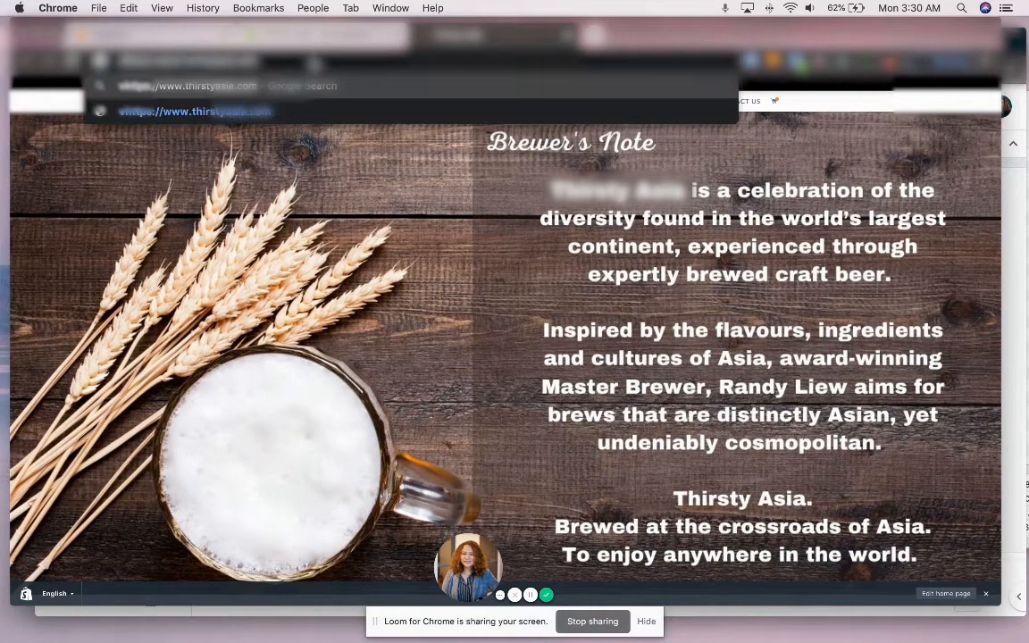
{"action": "type", "text": "urce:"}
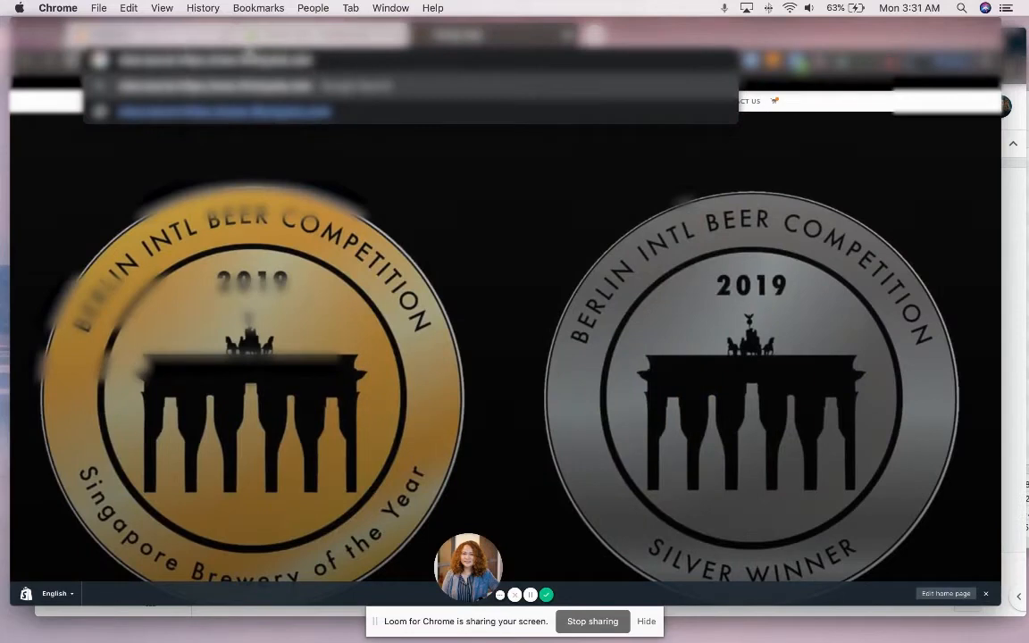
{"action": "key", "text": "Return"}
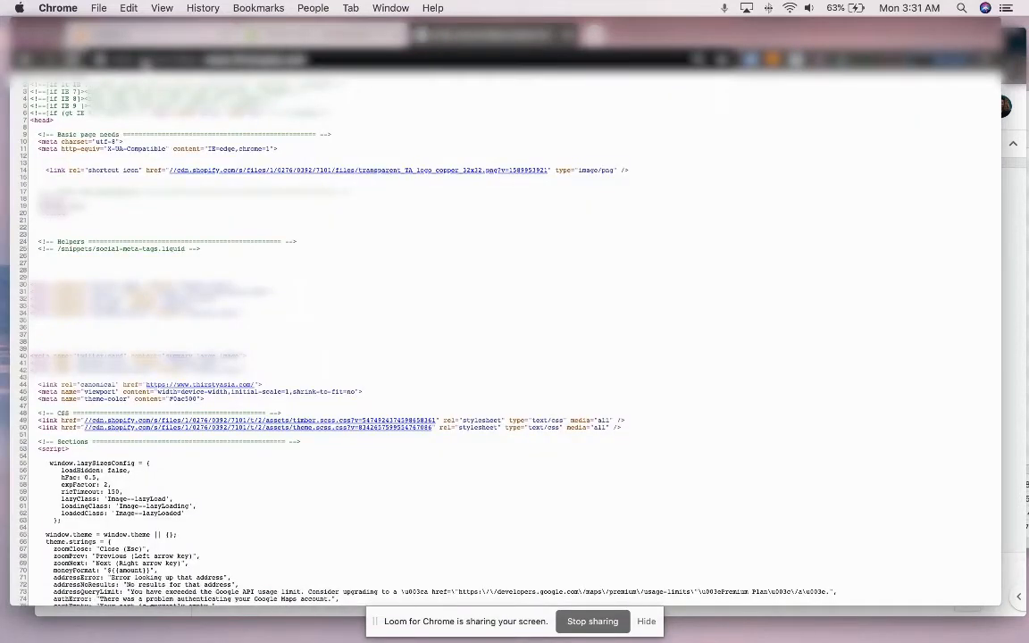
{"action": "key", "text": "super+f"}
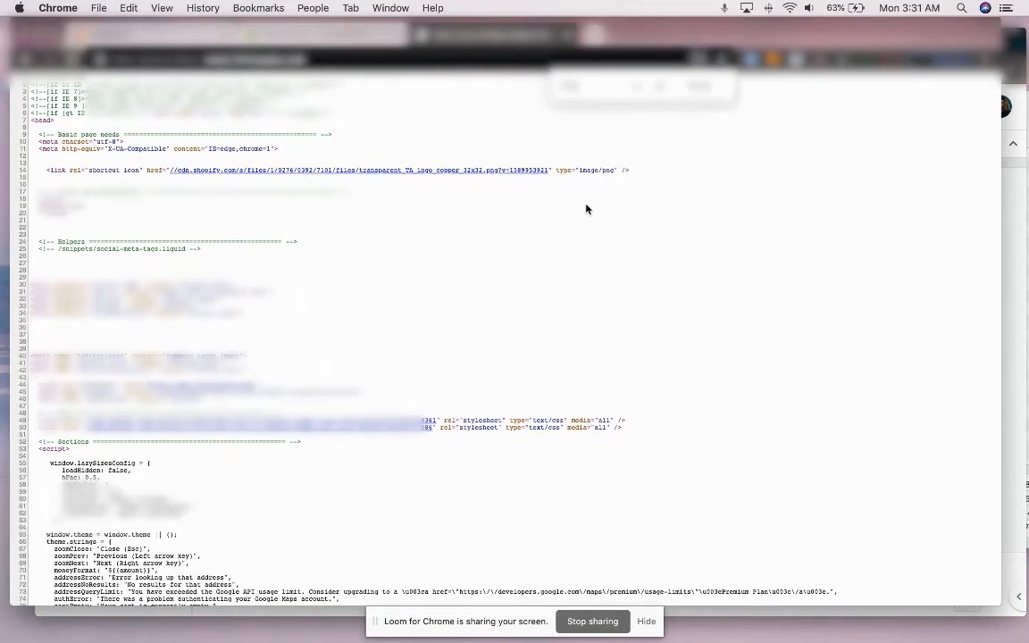
{"action": "key", "text": "super+equal"}
{"action": "key", "text": "super+plus"}
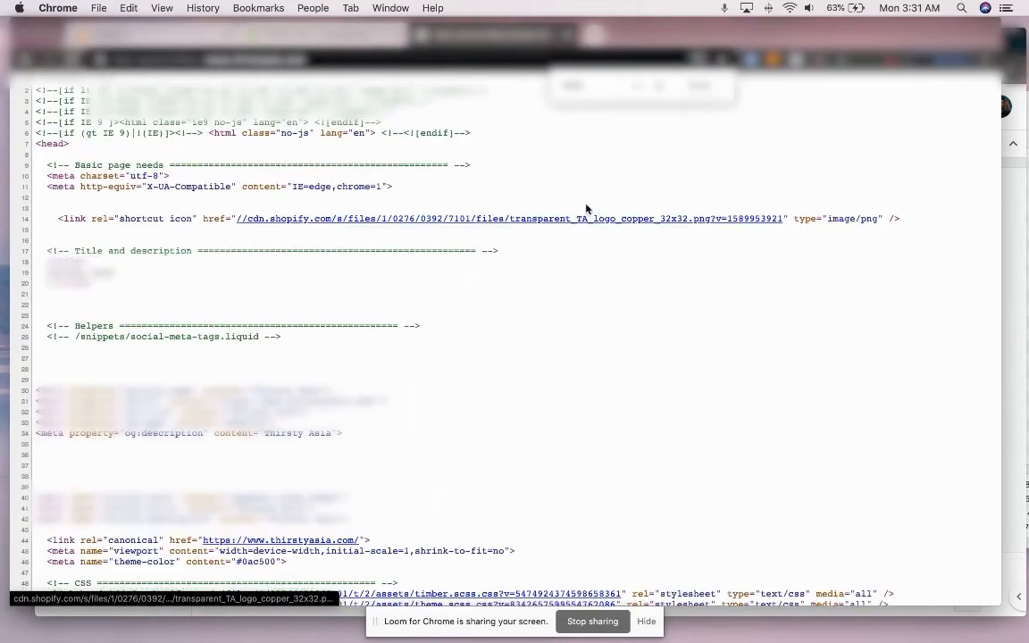
{"action": "key", "text": "super+f"}
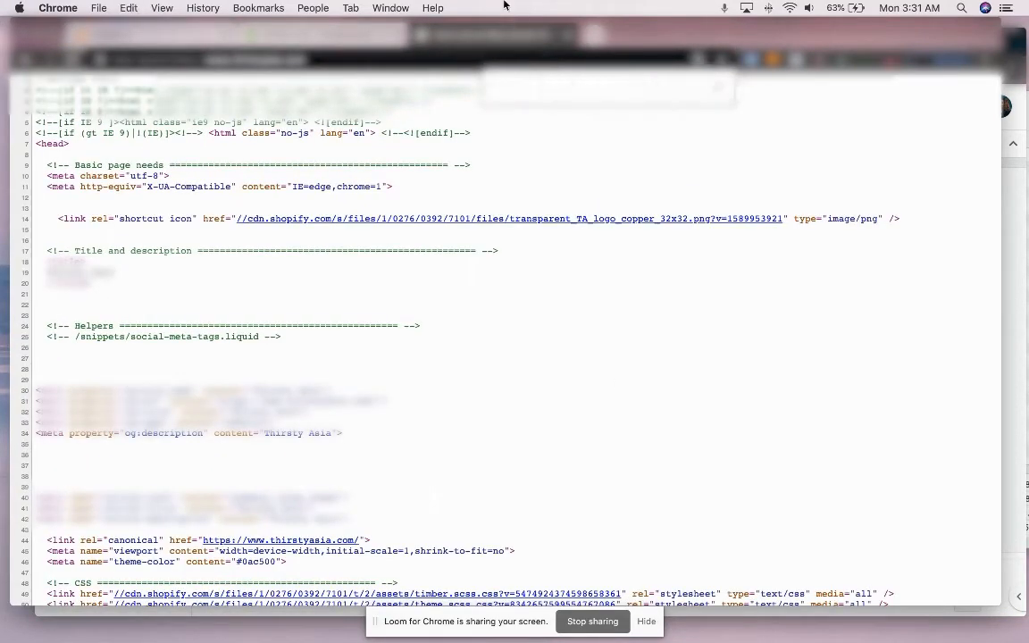
Copy the part of the tracking ID after "UA-" in Google Analytics and return to the storefront's page source
{"action": "left_click", "coordinate": [257, 34]}
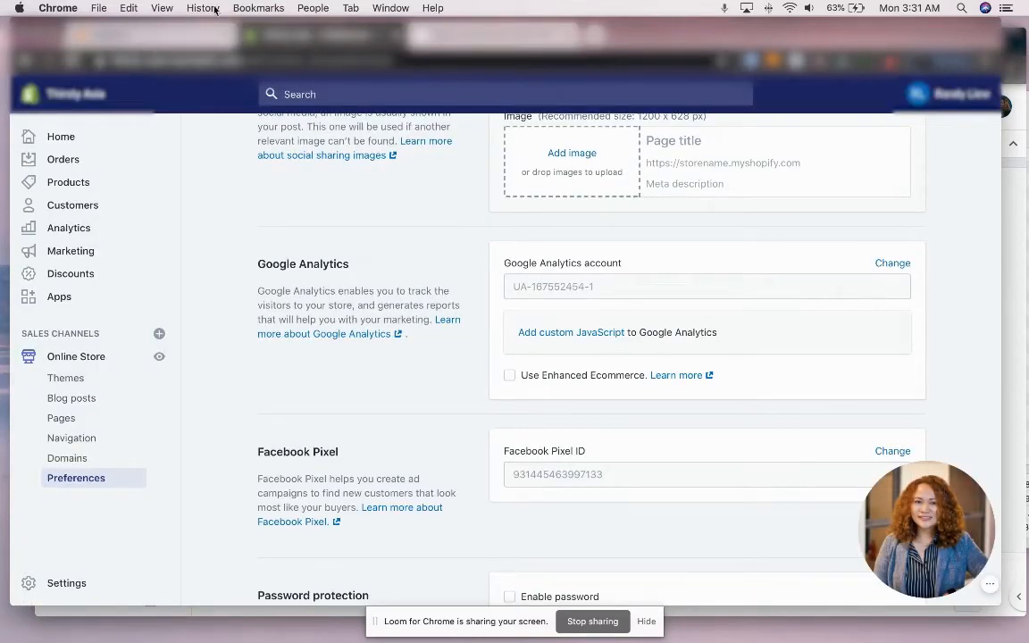
{"action": "left_click", "coordinate": [161, 36]}
{"action": "scroll", "coordinate": [482, 276], "scroll_direction": "up", "scroll_amount": 2}
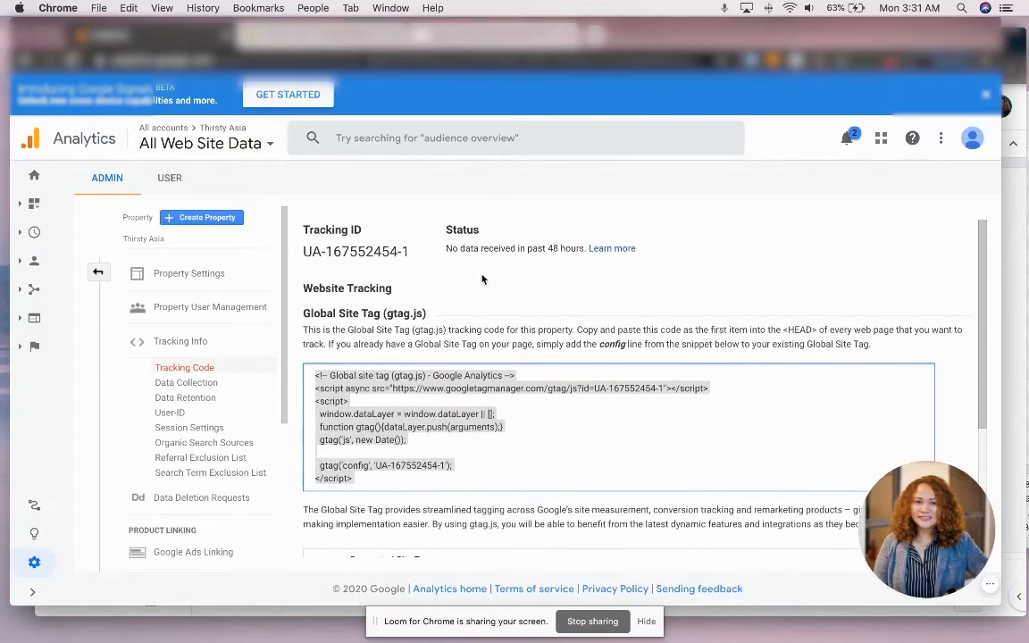
{"action": "left_click", "coordinate": [370, 252]}
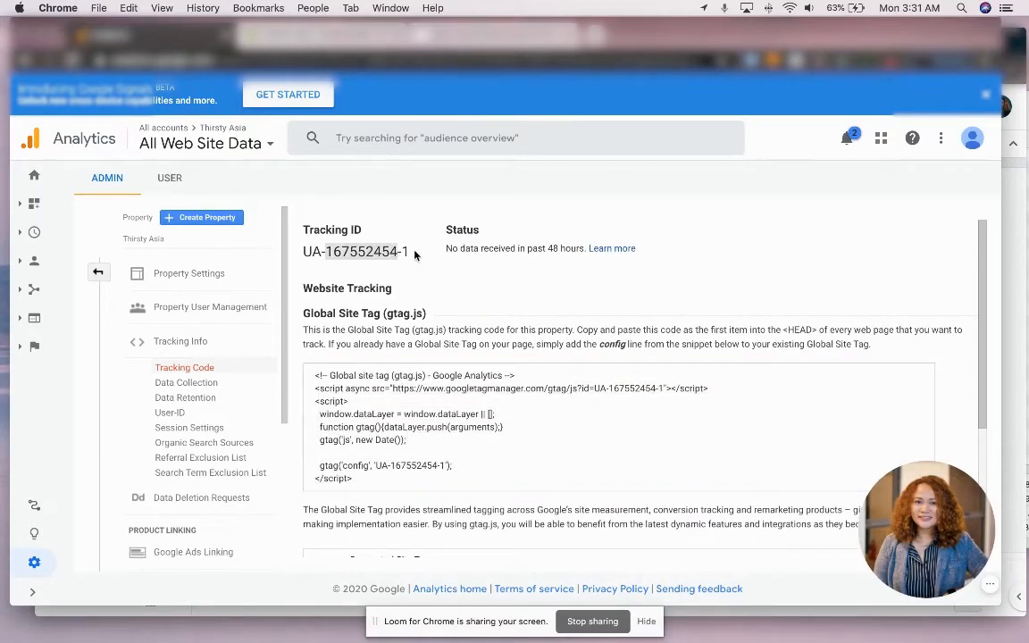
{"action": "left_click_drag", "start_coordinate": [415, 253], "coordinate": [324, 255]}
{"action": "key", "text": "super+c"}
{"action": "left_click", "coordinate": [446, 34]}
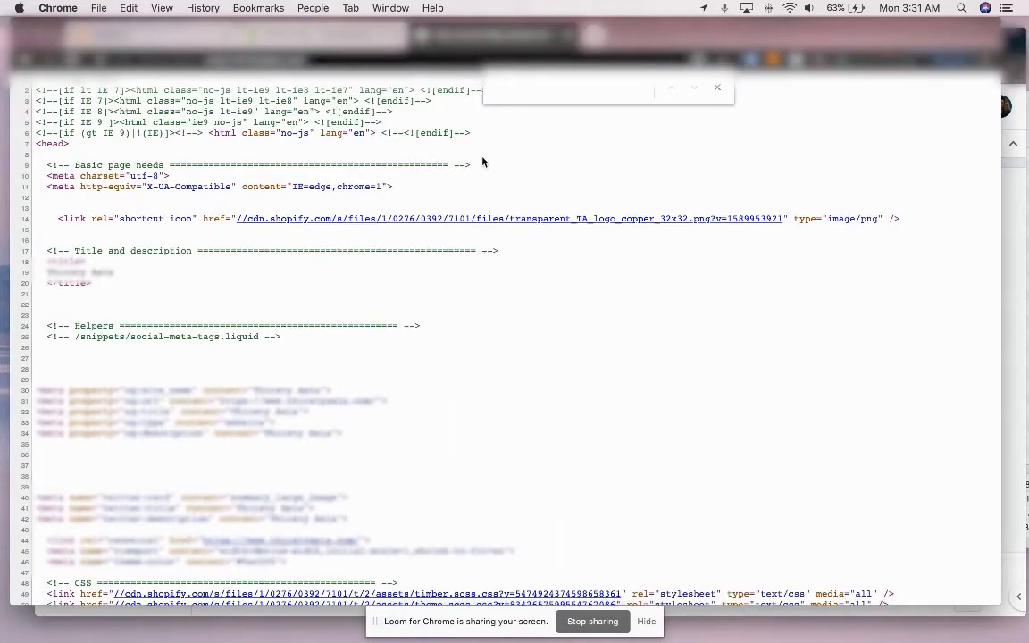
Search the page source for "ua-" and for the copied tracking number to check that the tracking code is installed
{"action": "type", "text": "ua-"}
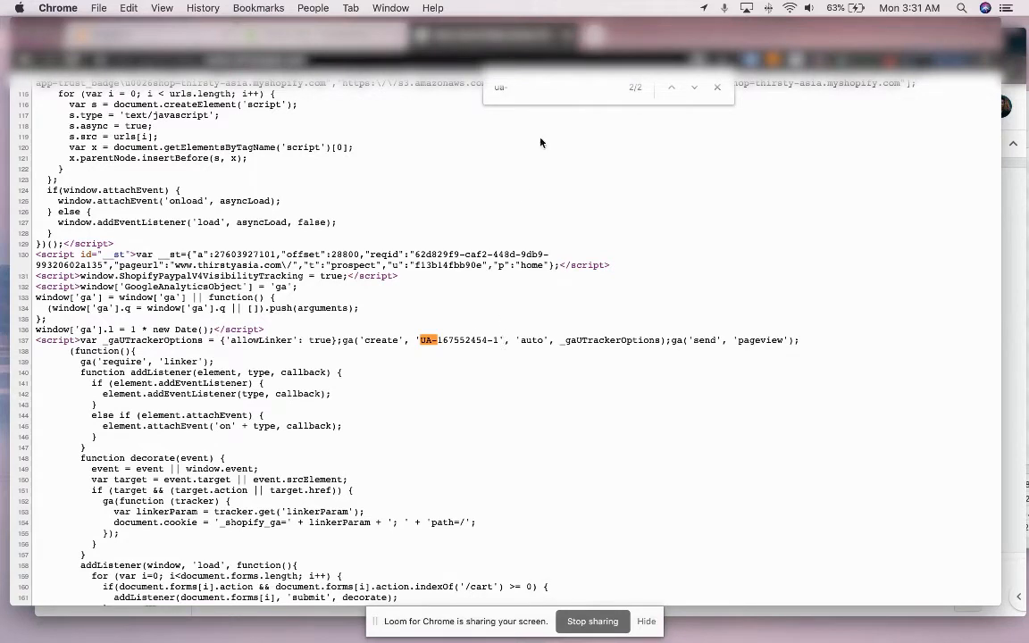
{"action": "triple_click", "coordinate": [516, 95]}
{"action": "key", "text": "super+v"}
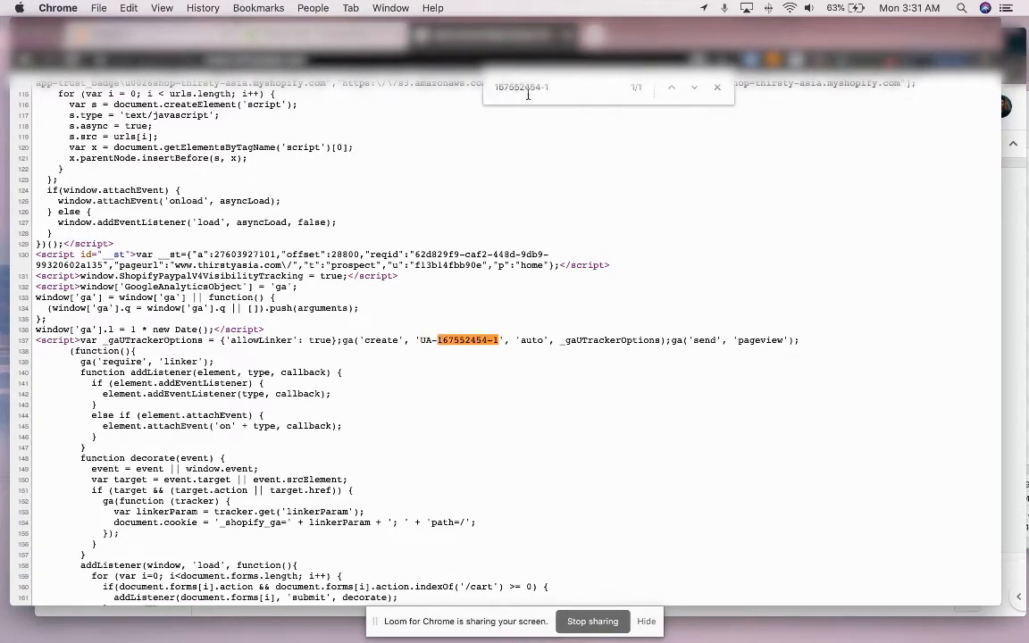
{"action": "left_click_drag", "start_coordinate": [498, 341], "coordinate": [437, 341]}
{"action": "left_click", "coordinate": [434, 388]}
{"action": "scroll", "coordinate": [434, 389], "scroll_direction": "down", "scroll_amount": 1}
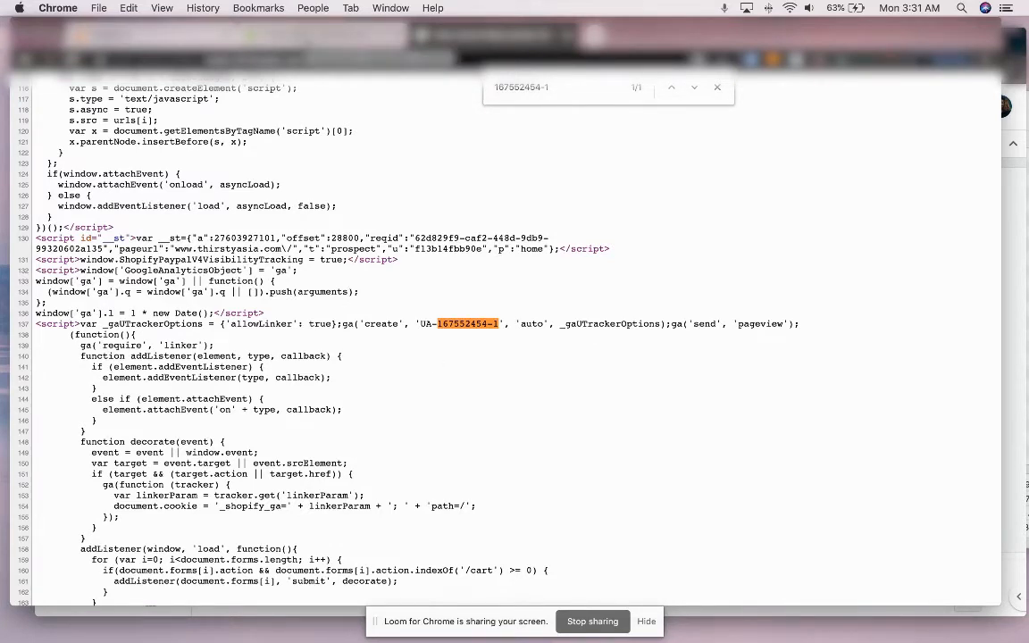
Check the property's data reception status on the tracking code page in Google Analytics
{"action": "left_click", "coordinate": [154, 38]}
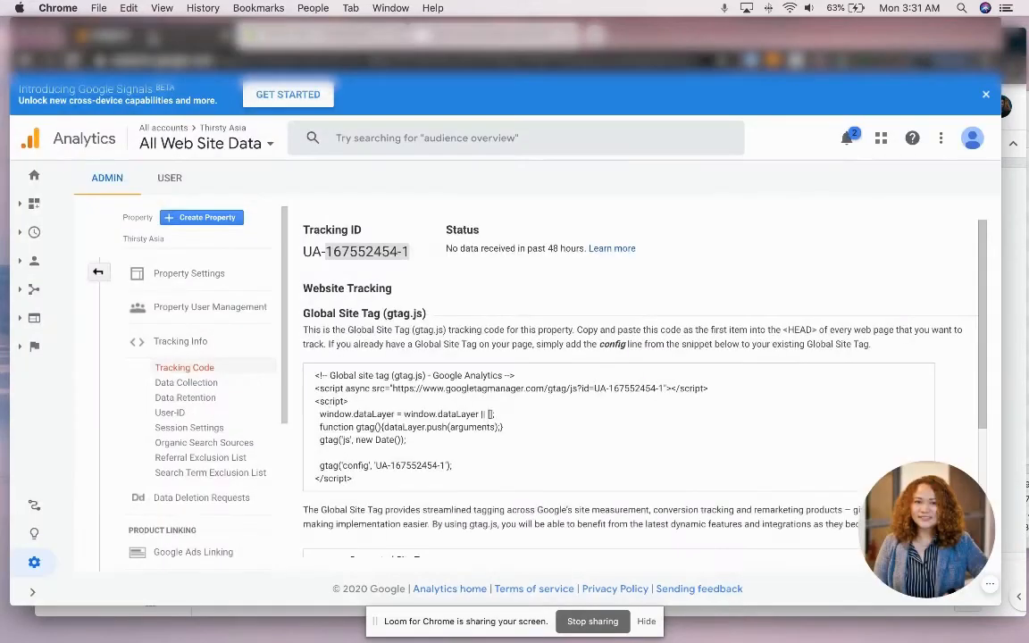
{"action": "scroll", "coordinate": [478, 344], "scroll_direction": "down", "scroll_amount": 5}
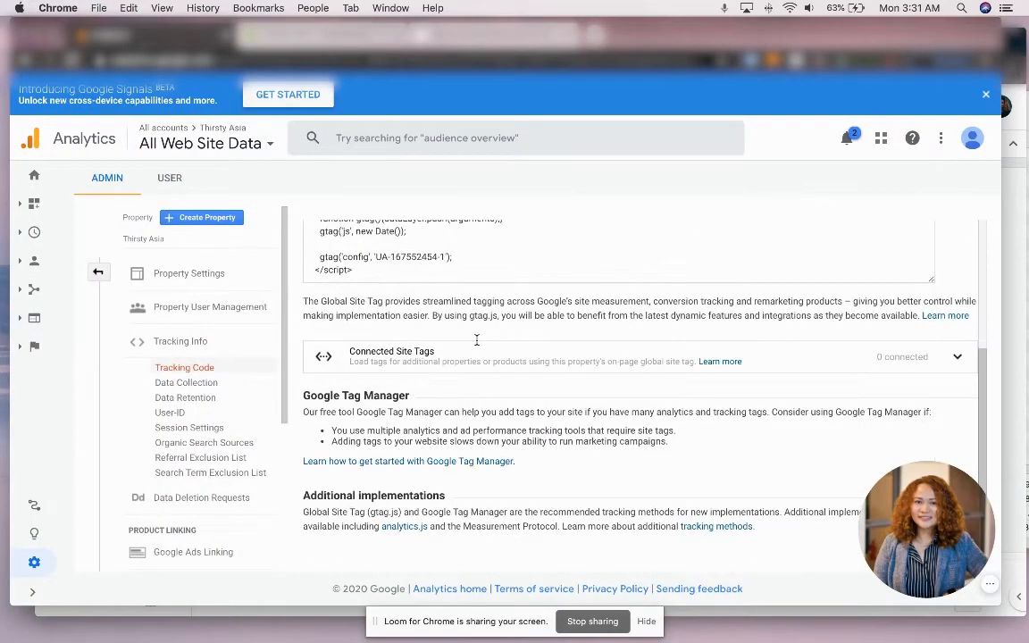
{"action": "scroll", "coordinate": [478, 343], "scroll_direction": "up", "scroll_amount": 5}
{"action": "left_click", "coordinate": [507, 296]}
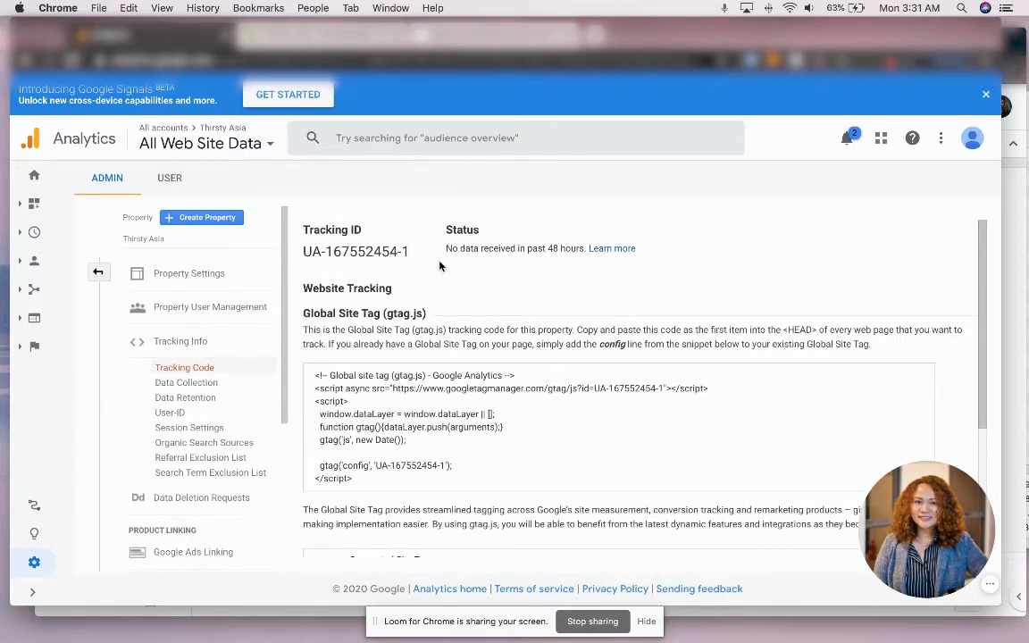
{"action": "left_click_drag", "start_coordinate": [445, 248], "coordinate": [502, 275]}
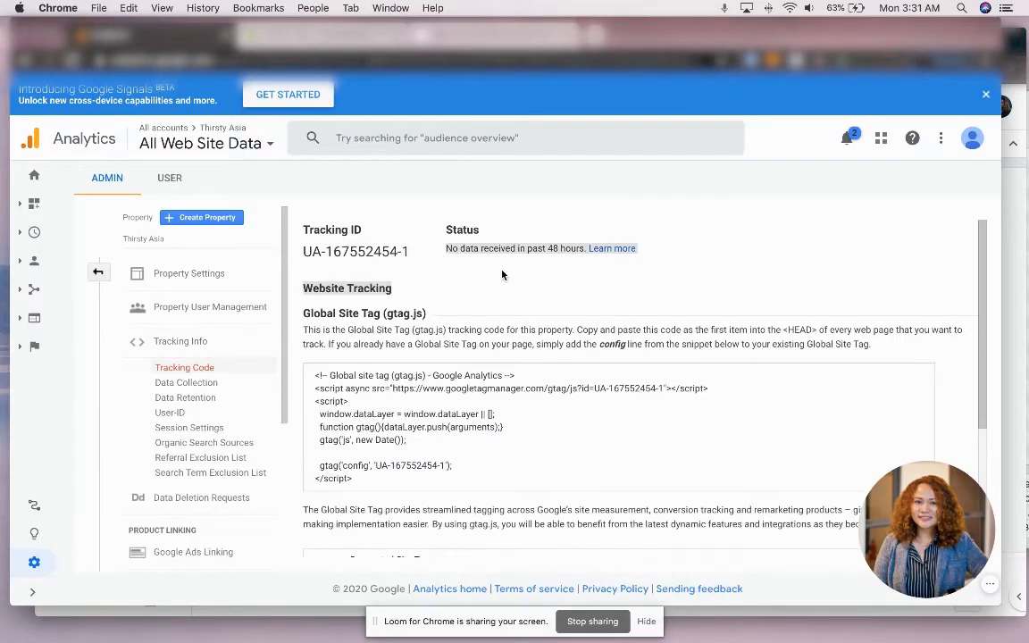
{"action": "left_click", "coordinate": [462, 299]}
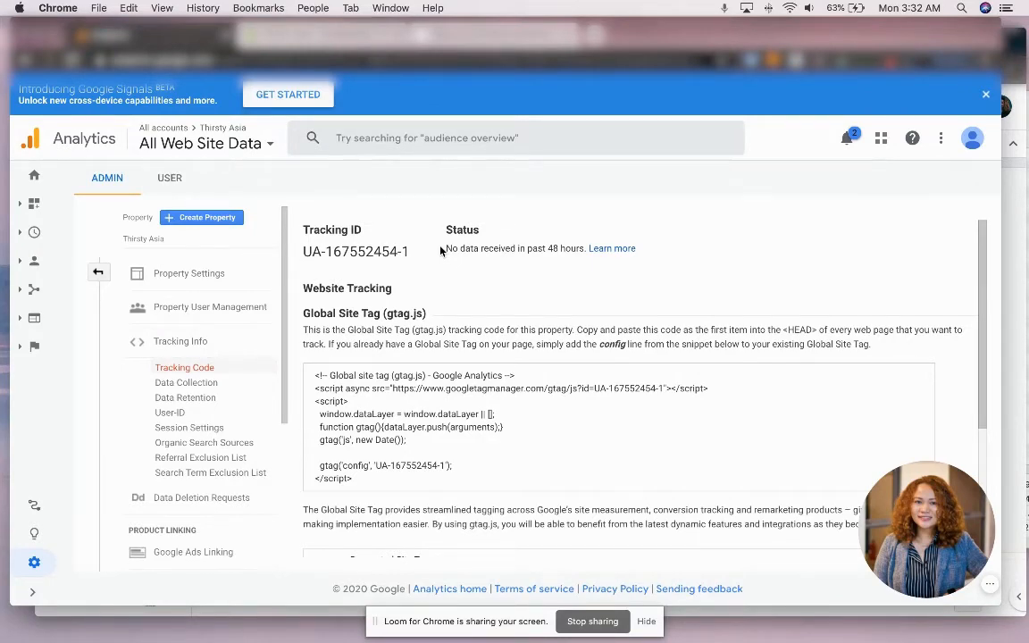
Check the tracking ID in the storefront's page source again and return to the tracking code page in Google Analytics
{"action": "left_click", "coordinate": [473, 36]}
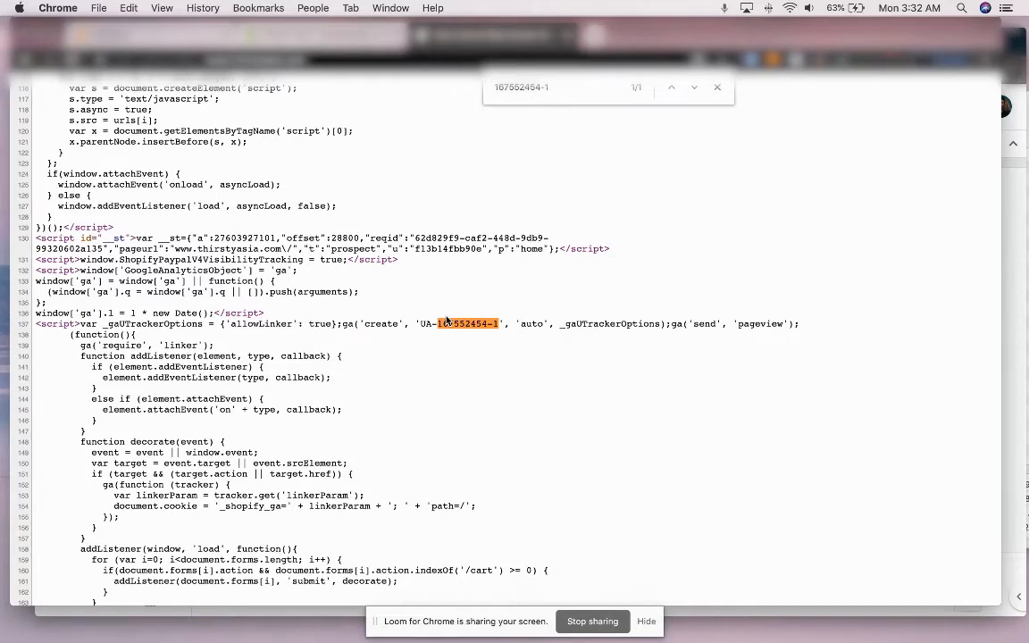
{"action": "left_click", "coordinate": [106, 36]}
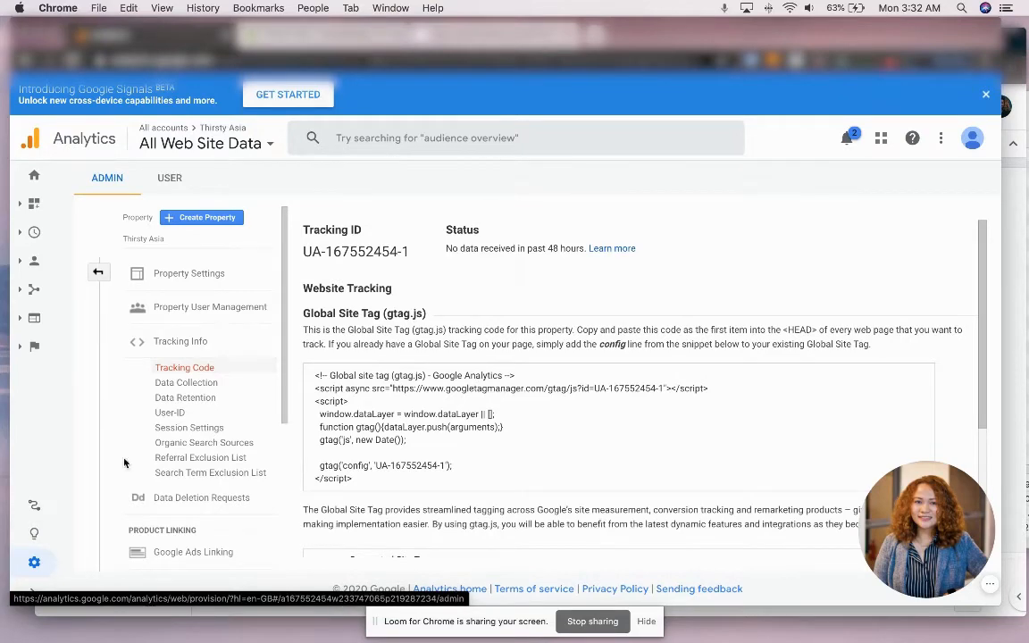
Enable E-commerce and Enhanced E-commerce Reporting for the All Web Site Data view and save the e-commerce setup
{"action": "scroll", "coordinate": [196, 349], "scroll_direction": "down", "scroll_amount": 5}
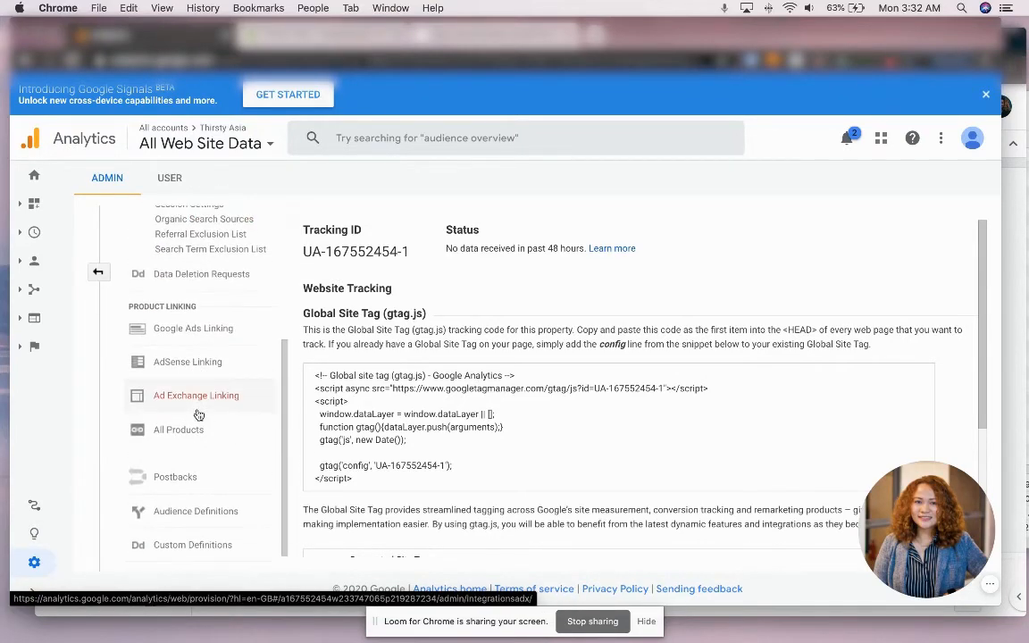
{"action": "scroll", "coordinate": [197, 415], "scroll_direction": "up", "scroll_amount": 2}
{"action": "scroll", "coordinate": [199, 415], "scroll_direction": "up", "scroll_amount": 3}
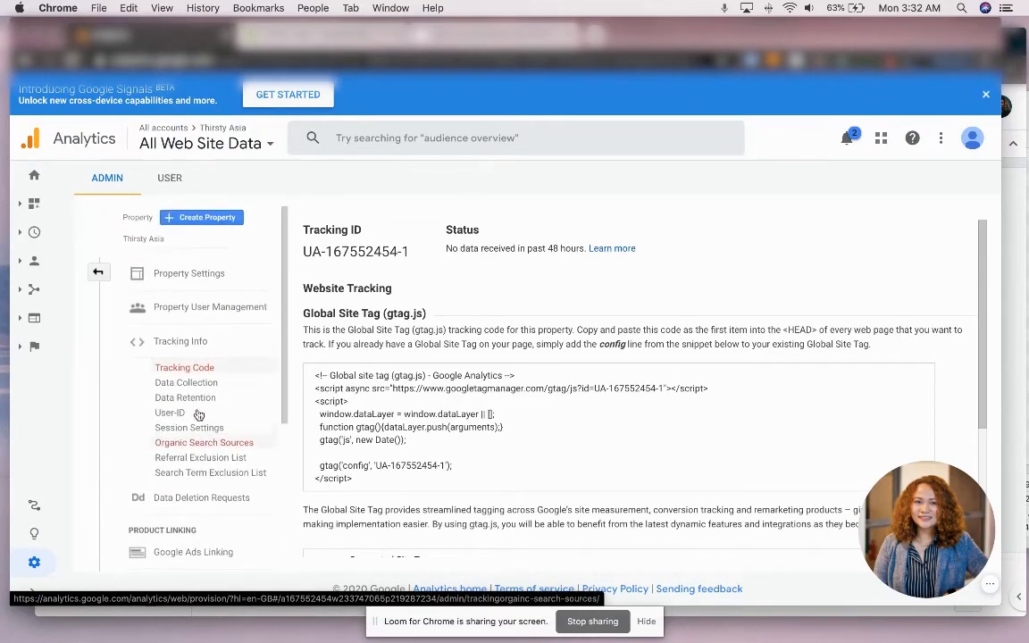
{"action": "left_click", "coordinate": [99, 274]}
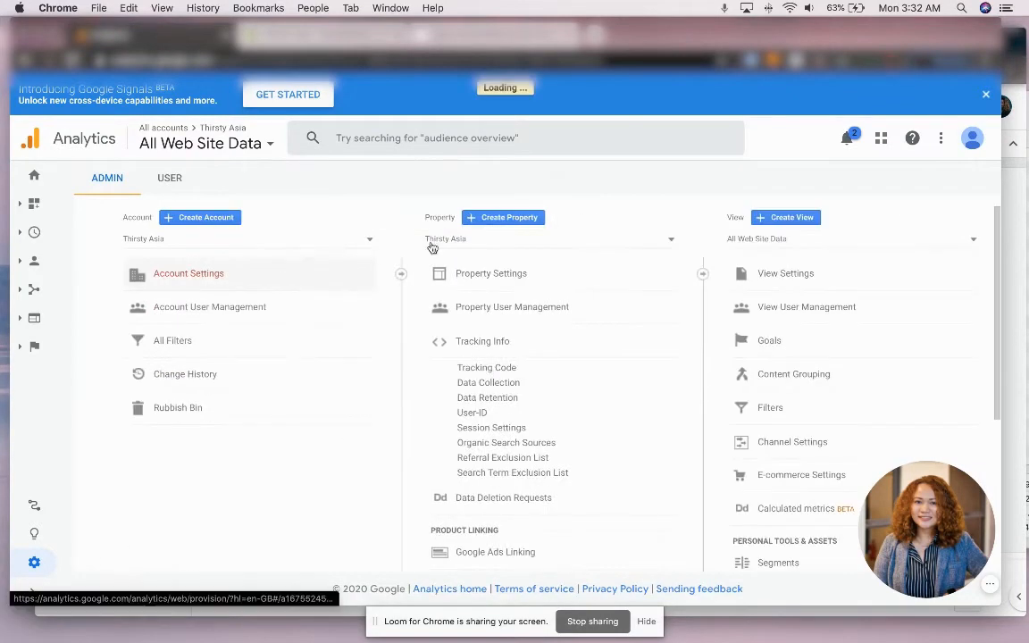
{"action": "scroll", "coordinate": [572, 349], "scroll_direction": "down", "scroll_amount": 1}
{"action": "scroll", "coordinate": [572, 349], "scroll_direction": "up", "scroll_amount": 1}
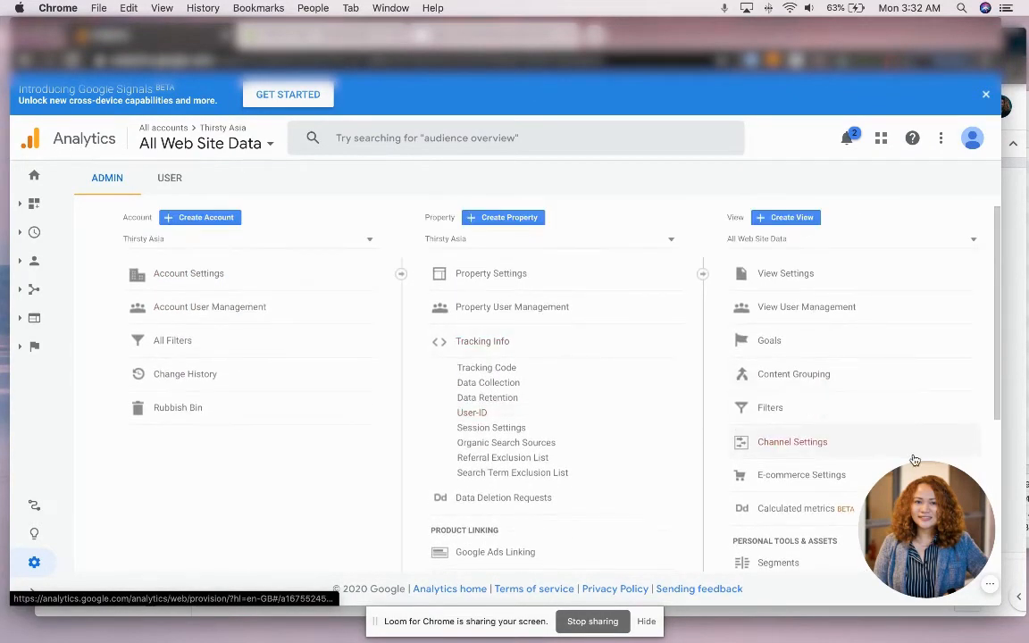
{"action": "left_click_drag", "start_coordinate": [910, 500], "coordinate": [112, 488]}
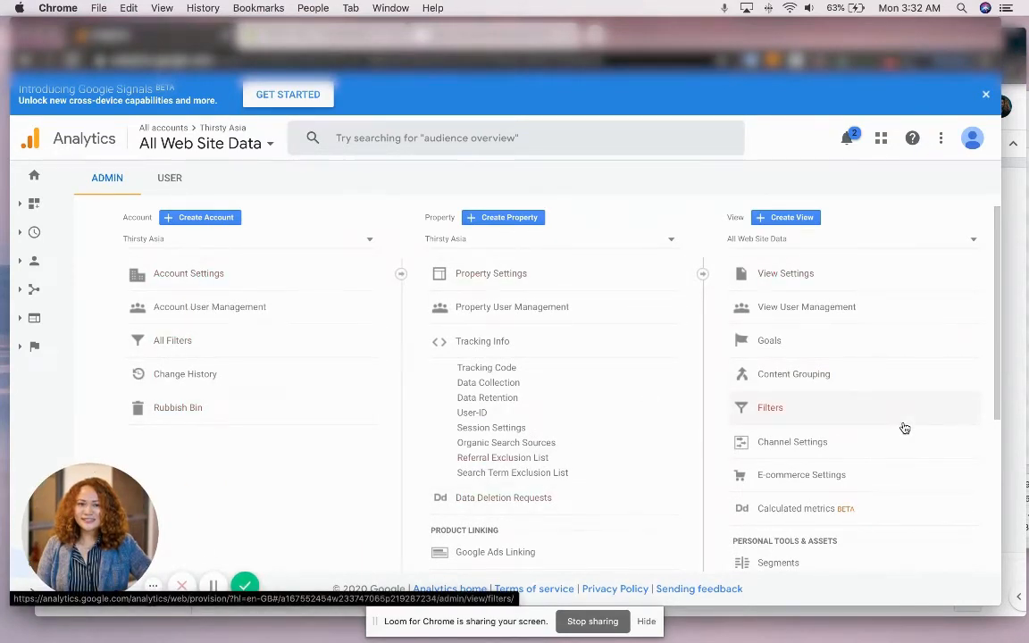
{"action": "scroll", "coordinate": [902, 427], "scroll_direction": "down", "scroll_amount": 1}
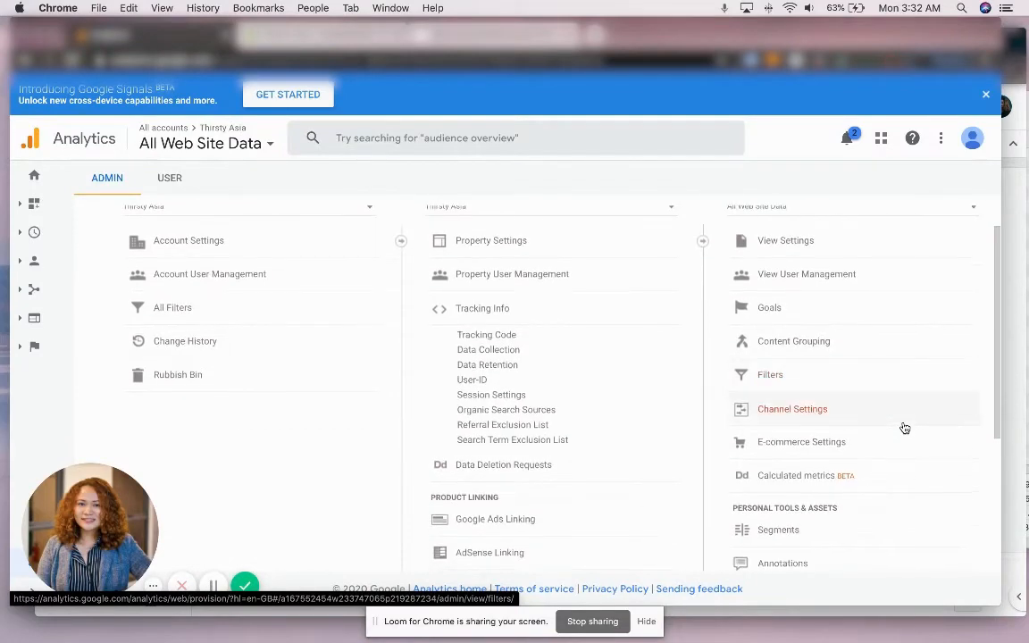
{"action": "left_click", "coordinate": [864, 454]}
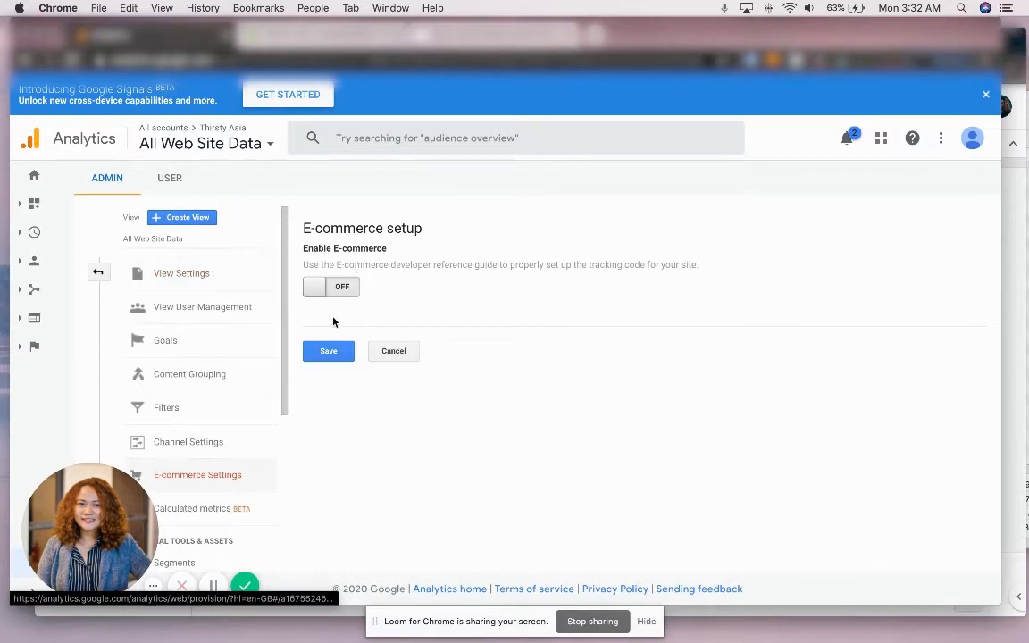
{"action": "left_click", "coordinate": [332, 289]}
{"action": "left_click", "coordinate": [342, 337]}
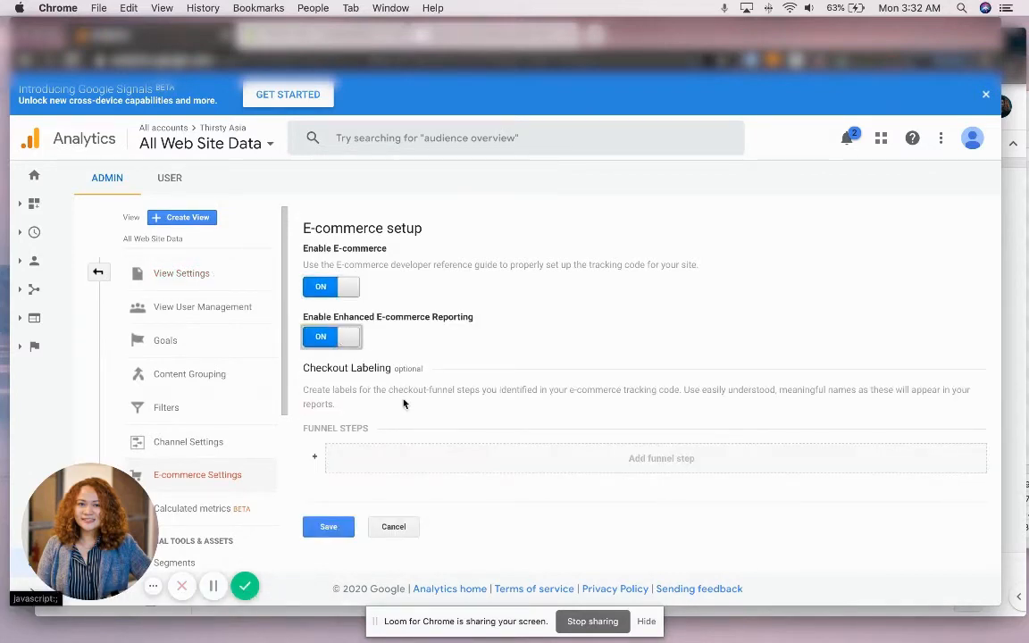
{"action": "left_click", "coordinate": [334, 527]}
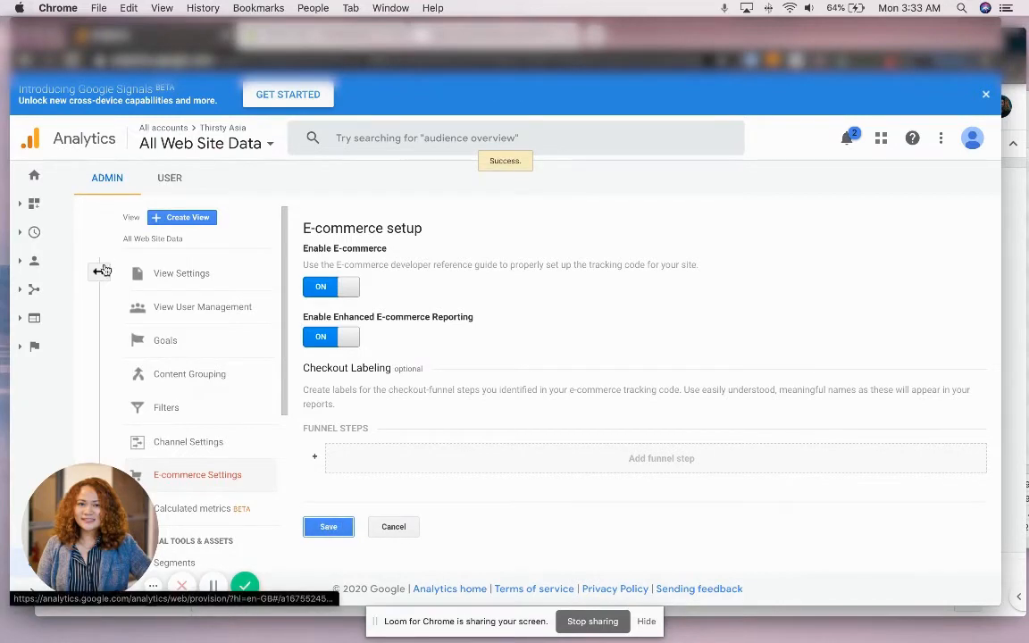
Set the displayed currency to Singapore Dollar (SGD SGD) in the view settings of All Web Site Data
{"action": "left_click", "coordinate": [192, 277]}
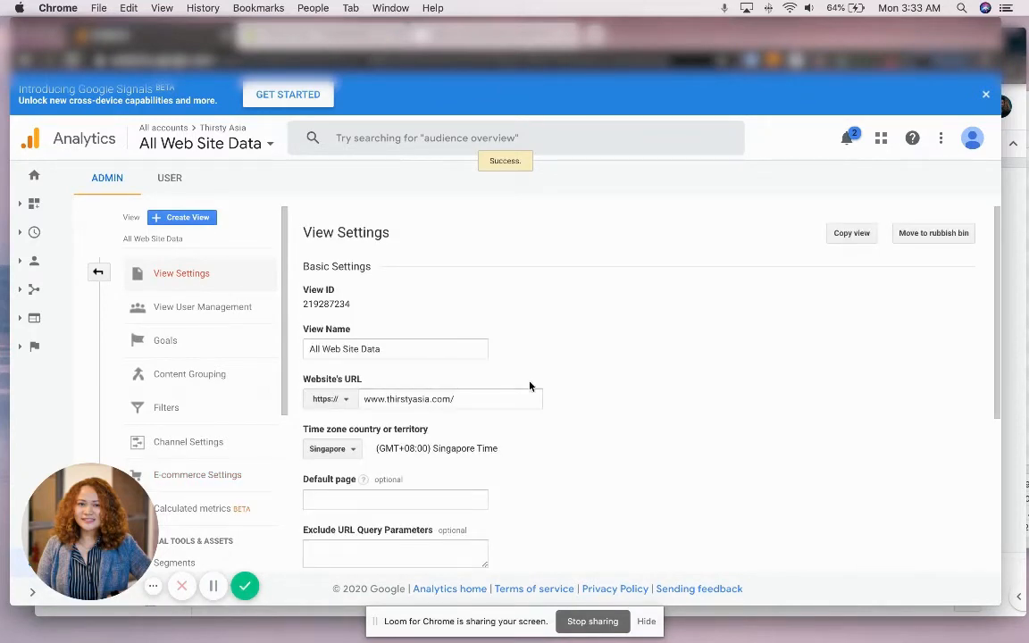
{"action": "scroll", "coordinate": [529, 386], "scroll_direction": "down", "scroll_amount": 2}
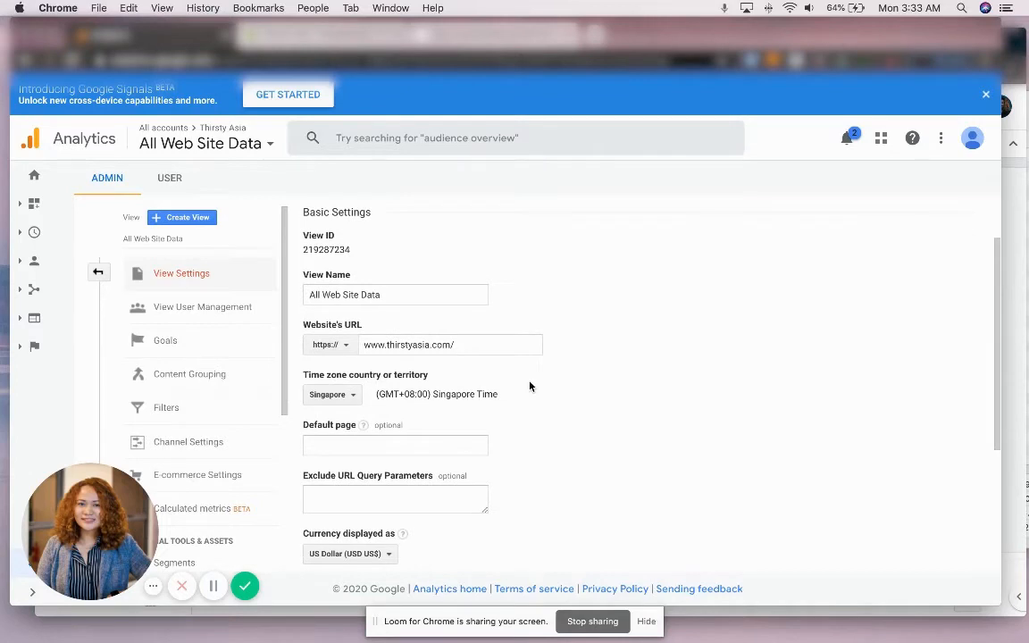
{"action": "scroll", "coordinate": [530, 386], "scroll_direction": "up", "scroll_amount": 1}
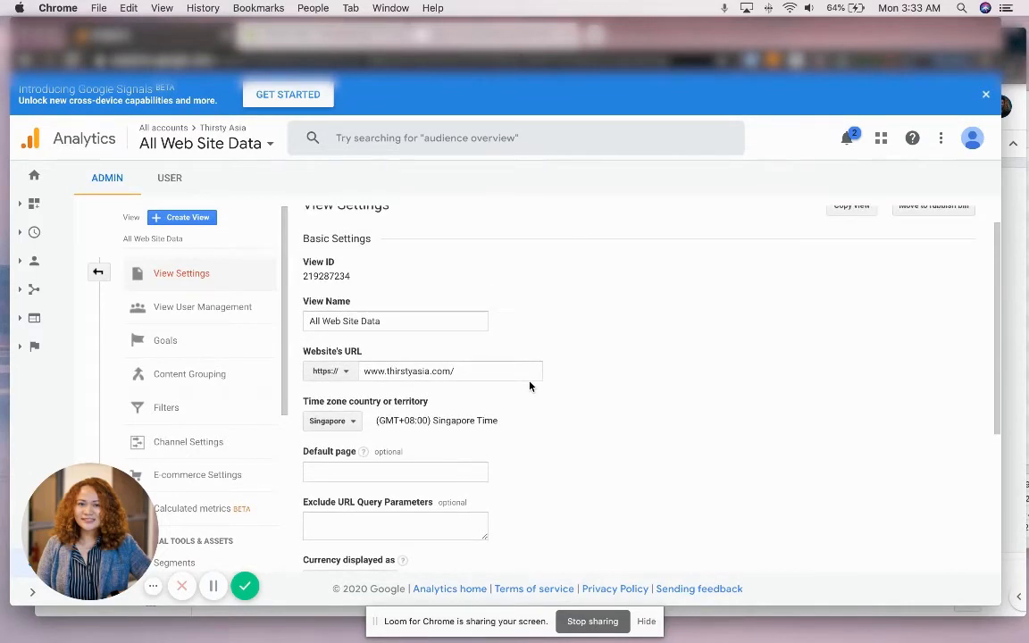
{"action": "scroll", "coordinate": [596, 404], "scroll_direction": "down", "scroll_amount": 4}
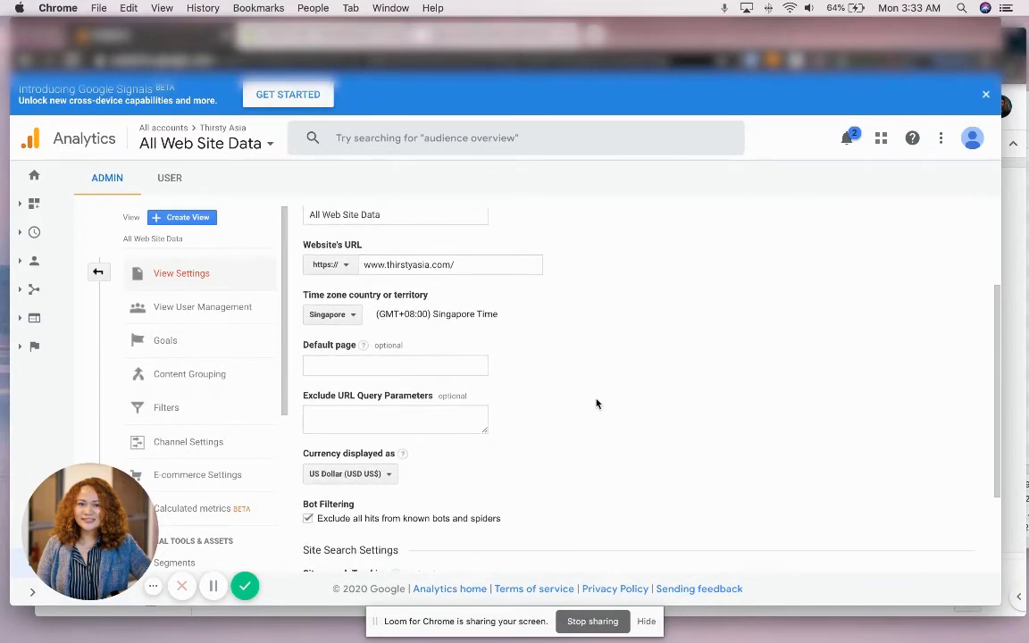
{"action": "scroll", "coordinate": [597, 404], "scroll_direction": "down", "scroll_amount": 2}
{"action": "left_click", "coordinate": [345, 420]}
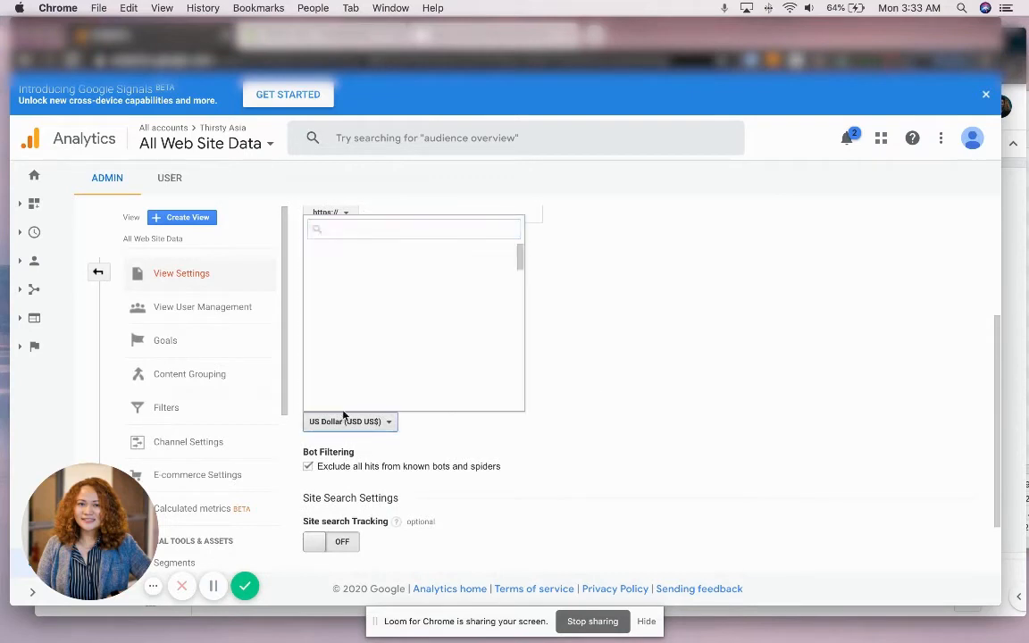
{"action": "type", "text": "singapo"}
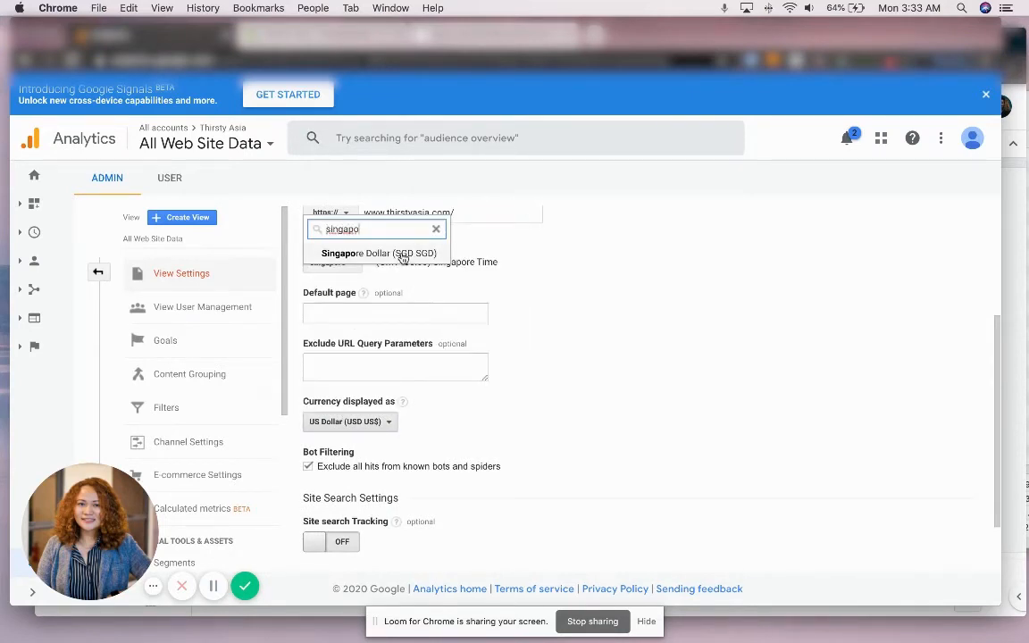
{"action": "left_click", "coordinate": [404, 258]}
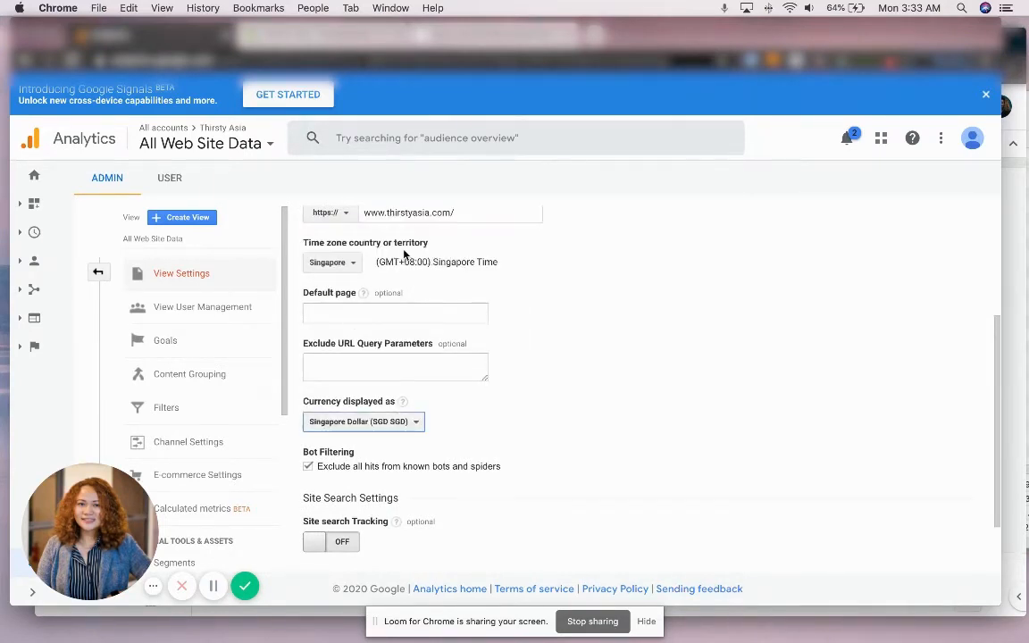
{"action": "scroll", "coordinate": [449, 572], "scroll_direction": "down", "scroll_amount": 2}
{"action": "scroll", "coordinate": [500, 574], "scroll_direction": "down", "scroll_amount": 1}
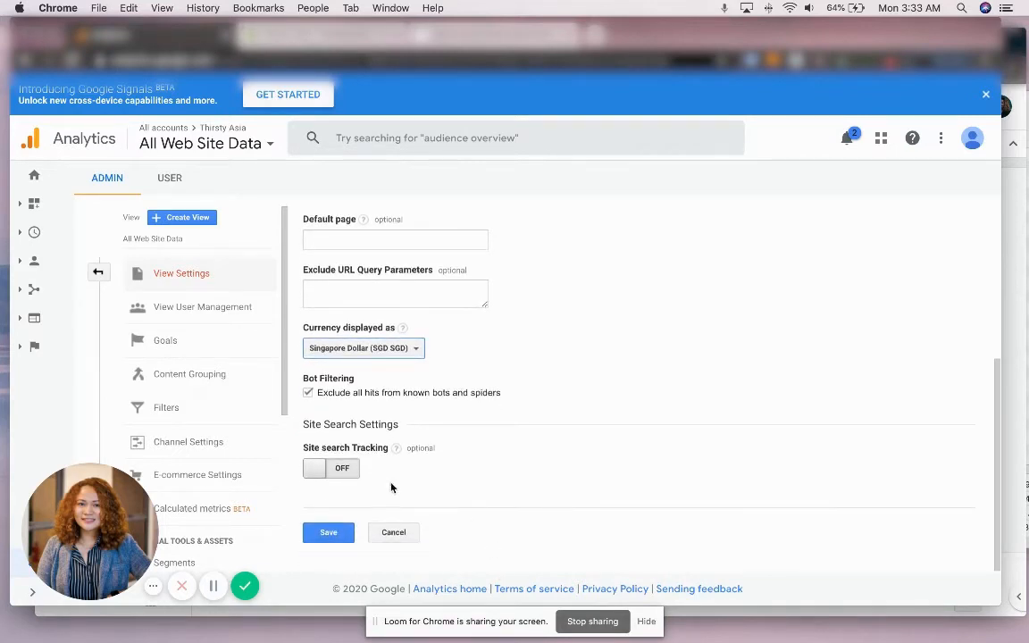
{"action": "left_click", "coordinate": [341, 469]}
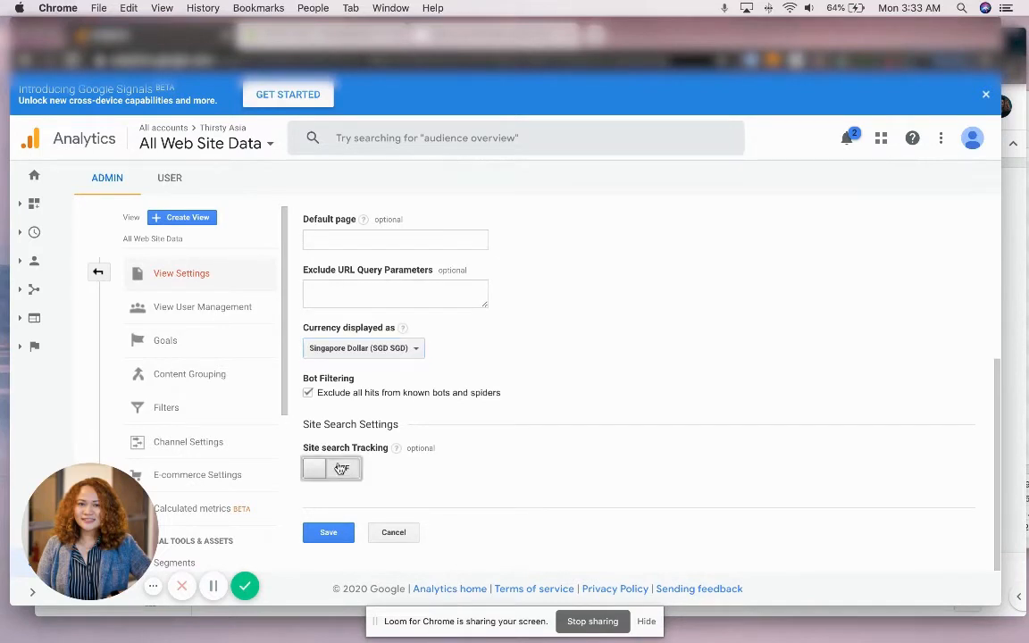
{"action": "scroll", "coordinate": [457, 478], "scroll_direction": "down", "scroll_amount": 1}
{"action": "left_click", "coordinate": [378, 489]}
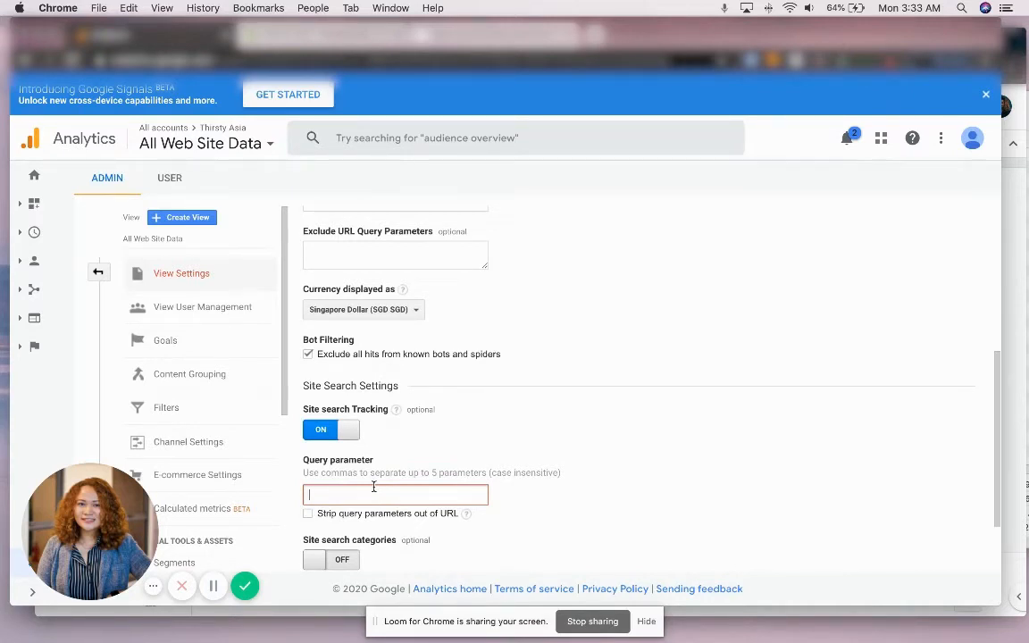
{"action": "left_click", "coordinate": [346, 432]}
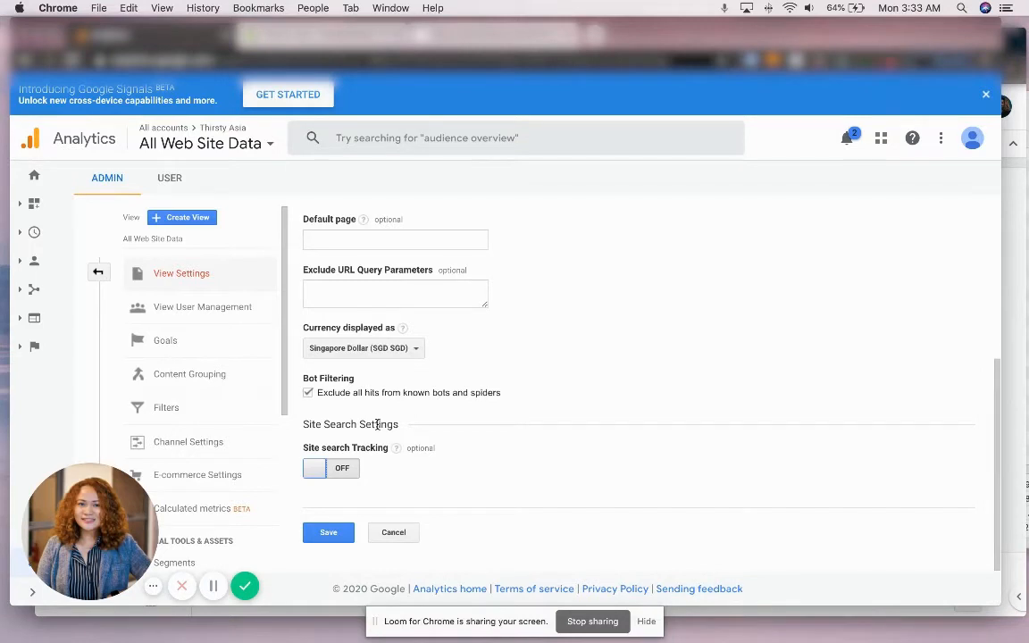
Save the view settings and return to the overview of account, property and view administration
{"action": "left_click", "coordinate": [332, 534]}
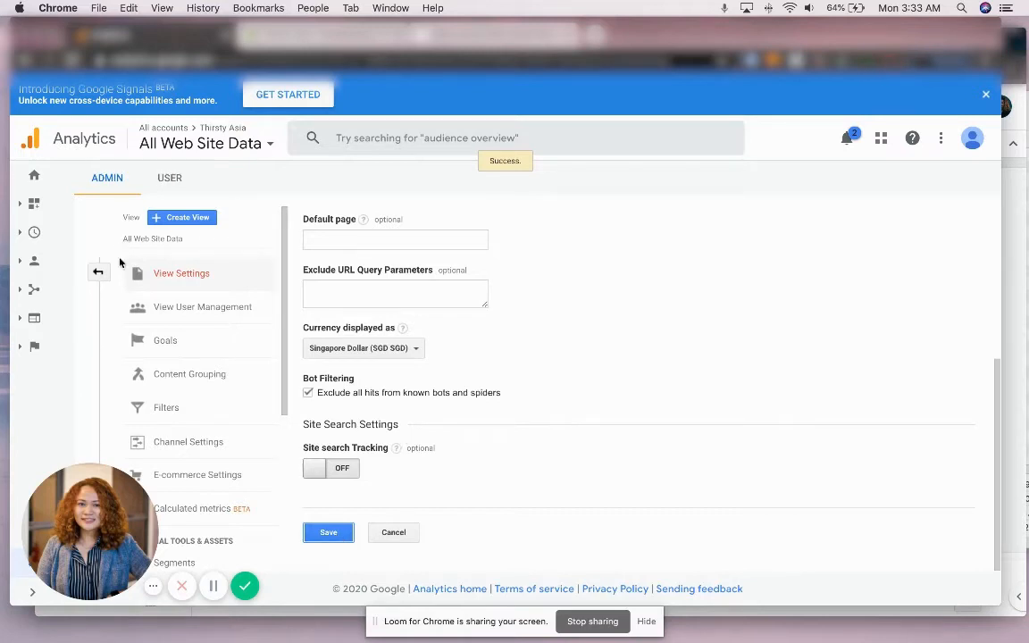
{"action": "left_click", "coordinate": [98, 271]}
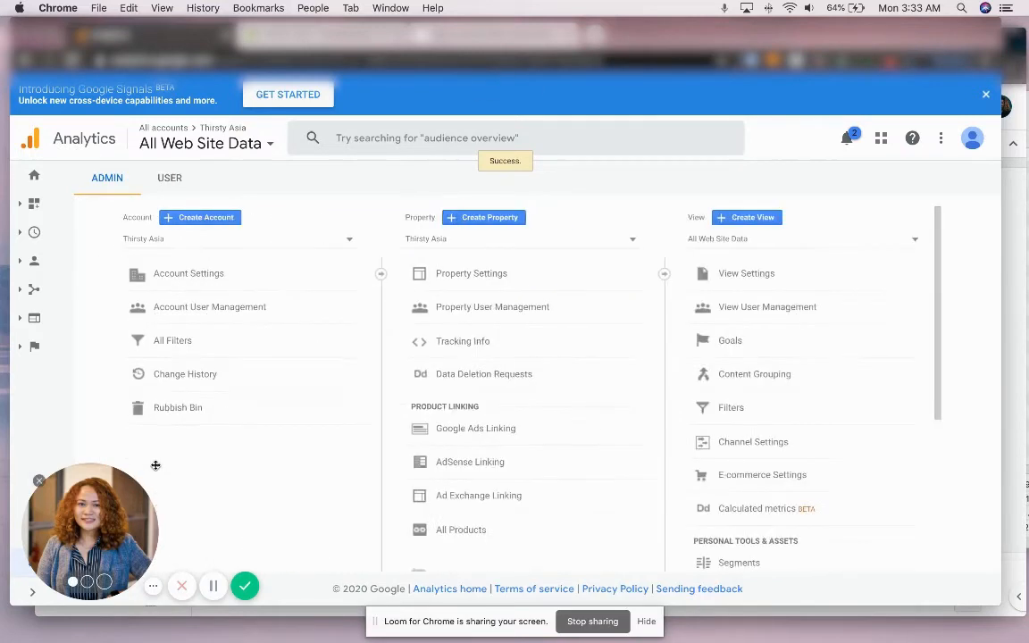
View the user permissions of the Thirsty Asia property and close them again
{"action": "scroll", "coordinate": [713, 372], "scroll_direction": "down", "scroll_amount": 1}
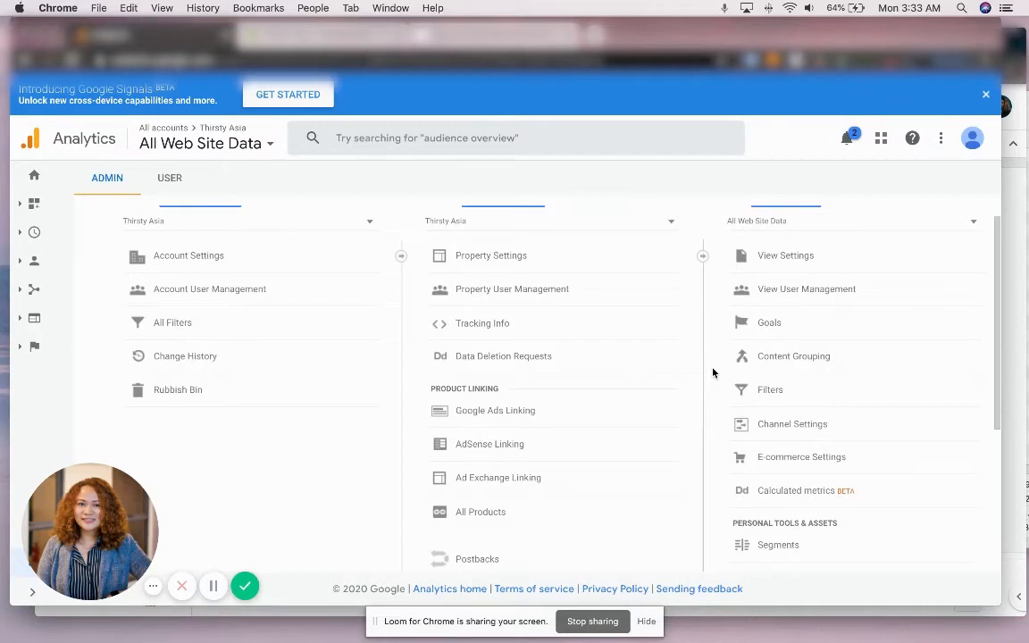
{"action": "left_click", "coordinate": [577, 303]}
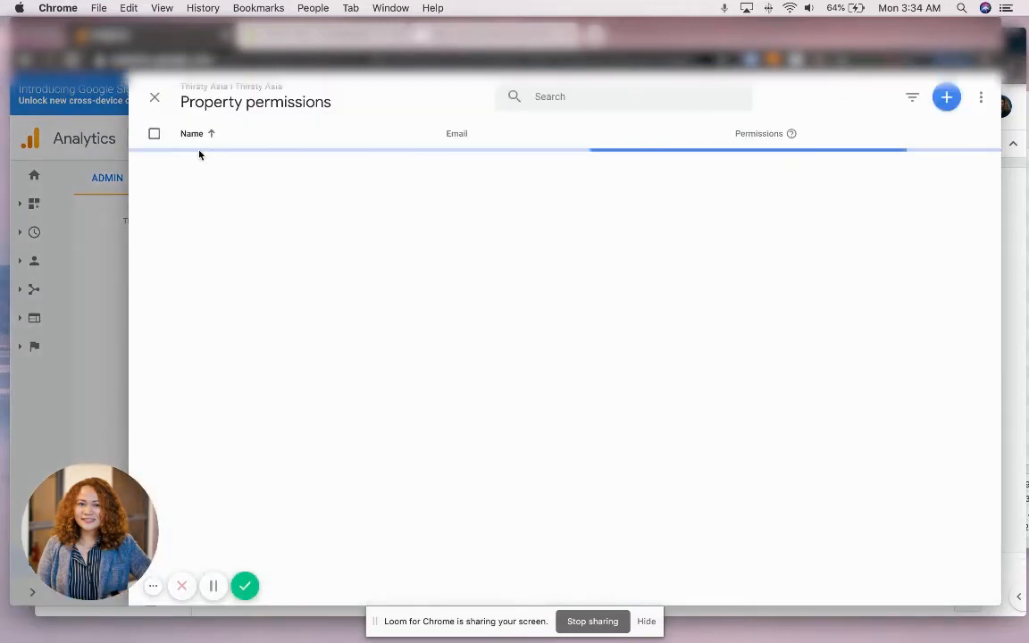
{"action": "left_click", "coordinate": [155, 100]}
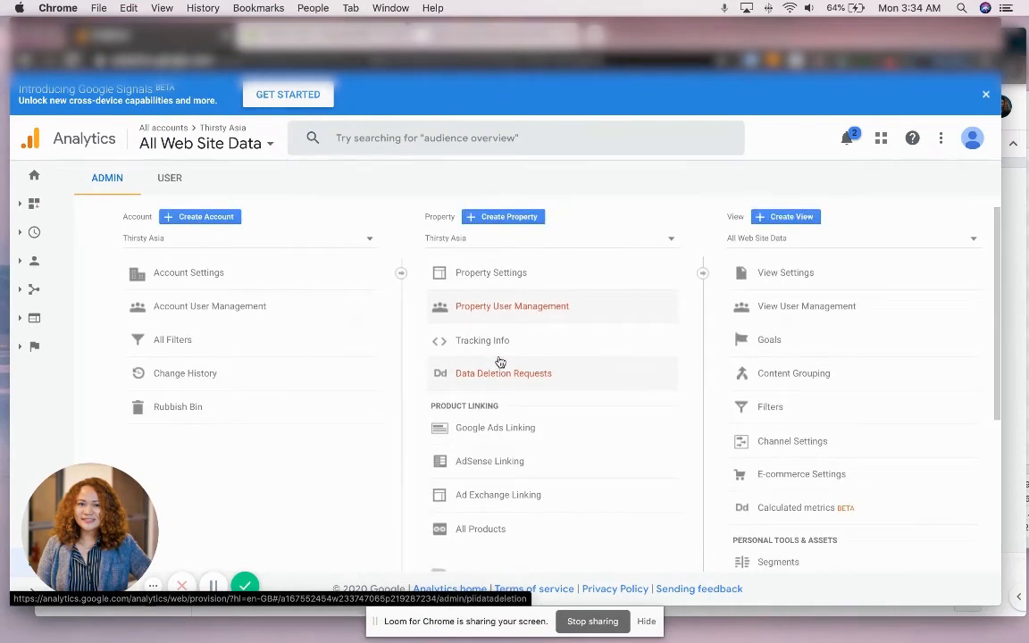
Enable Demographics and Interest Reports in the Thirsty Asia property settings and save the settings
{"action": "left_click", "coordinate": [499, 279]}
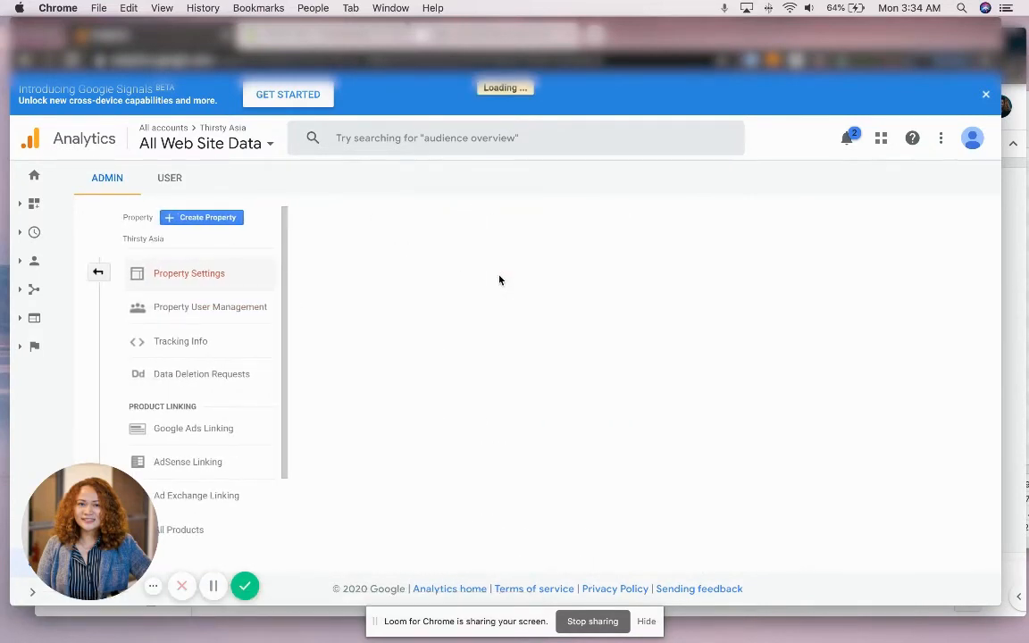
{"action": "scroll", "coordinate": [499, 280], "scroll_direction": "down", "scroll_amount": 10}
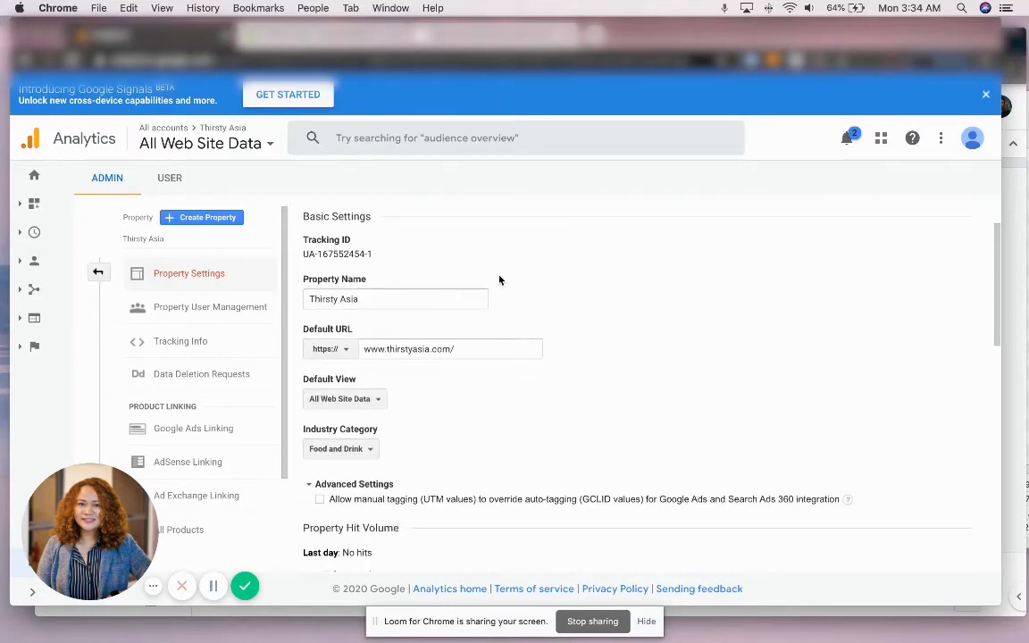
{"action": "scroll", "coordinate": [499, 279], "scroll_direction": "up", "scroll_amount": 5}
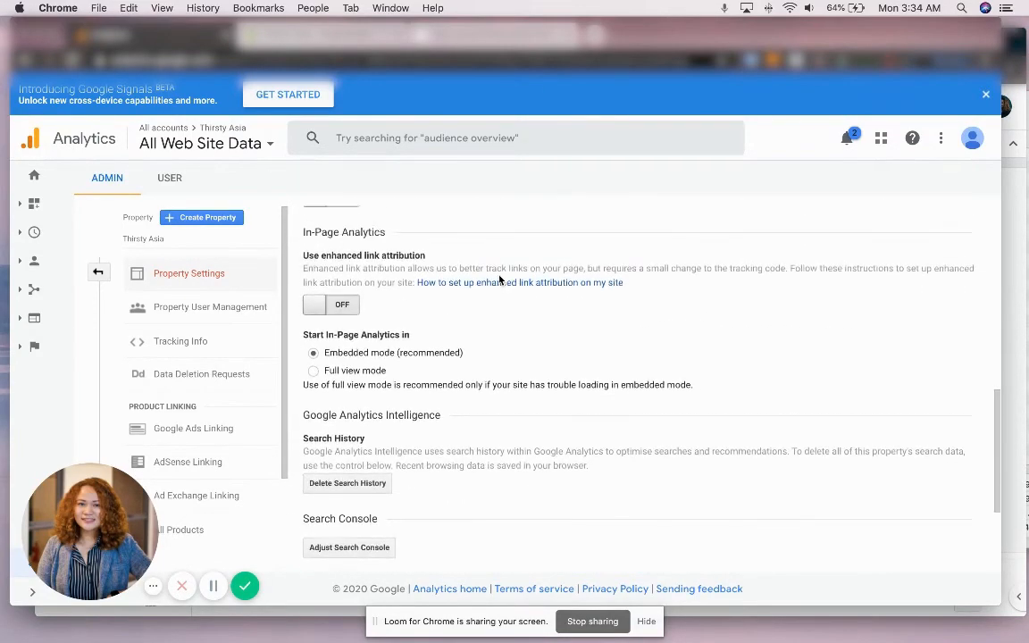
{"action": "scroll", "coordinate": [499, 279], "scroll_direction": "up", "scroll_amount": 1}
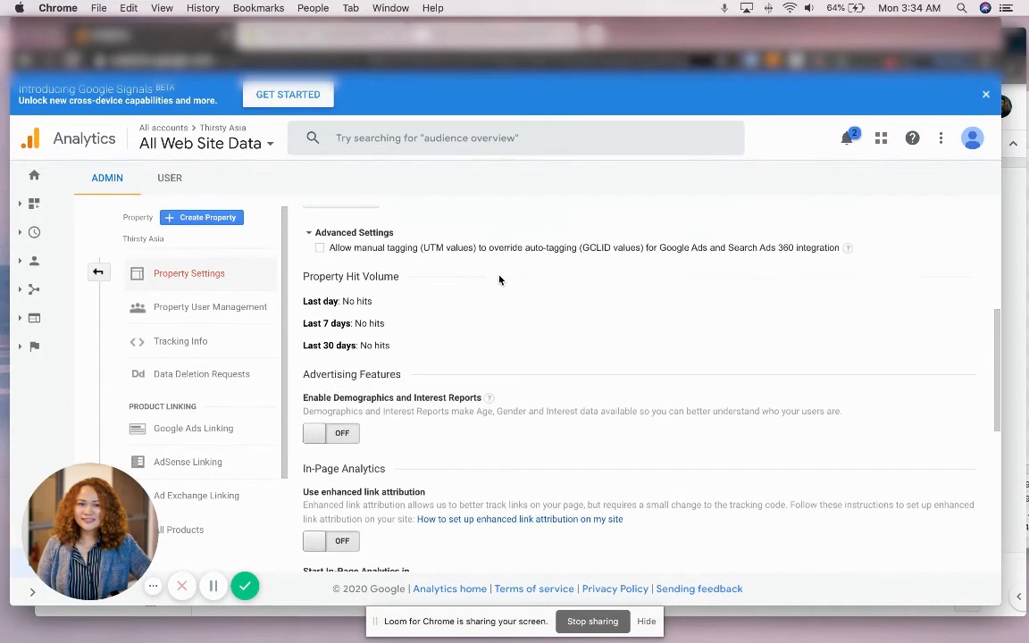
{"action": "scroll", "coordinate": [499, 279], "scroll_direction": "down", "scroll_amount": 1}
{"action": "left_click", "coordinate": [331, 394]}
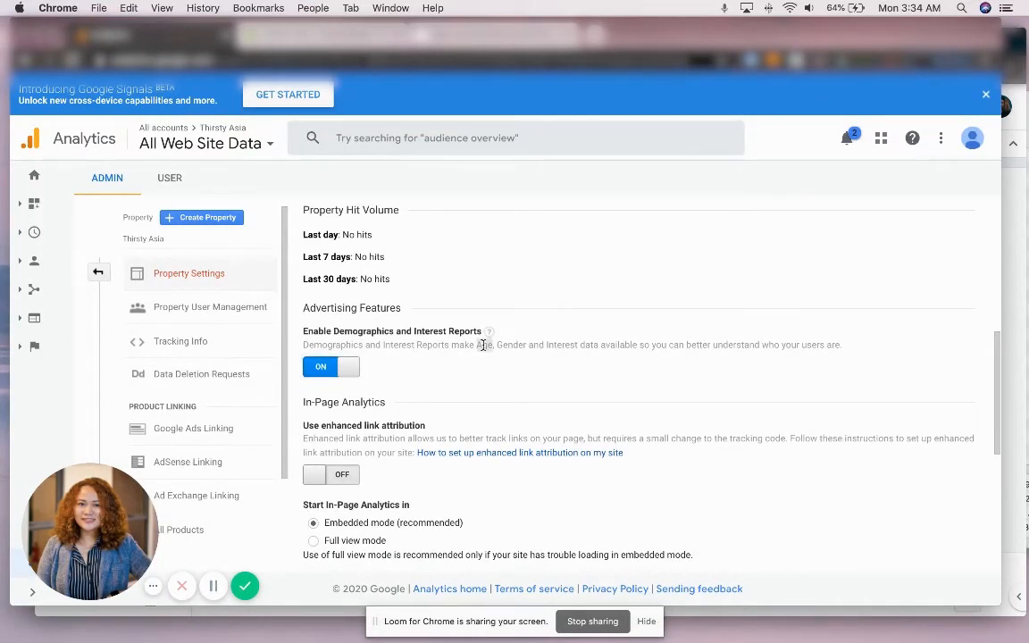
{"action": "triple_click", "coordinate": [546, 344]}
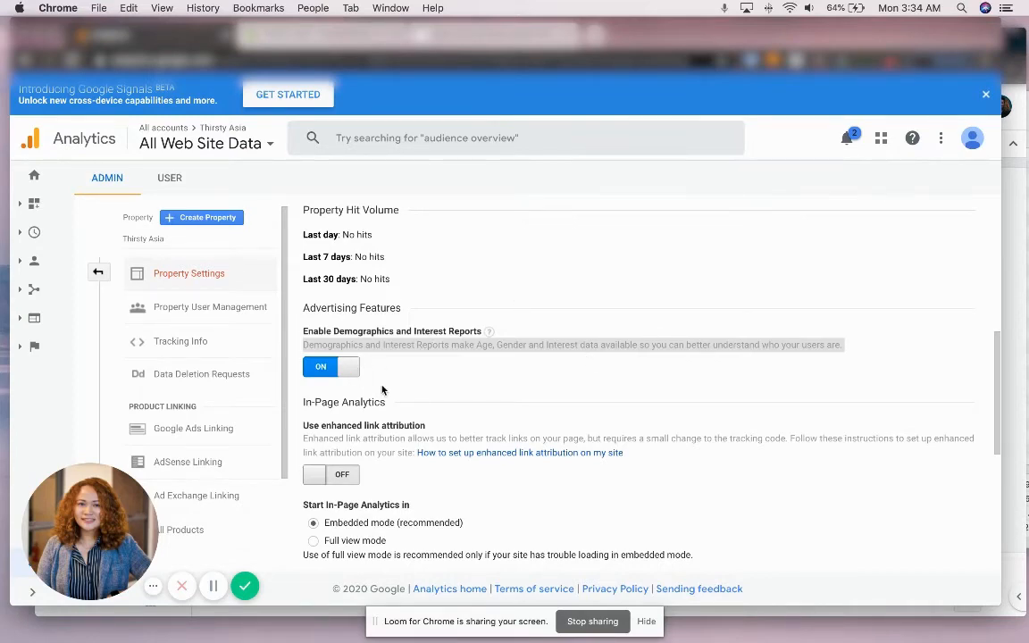
{"action": "scroll", "coordinate": [358, 402], "scroll_direction": "down", "scroll_amount": 8}
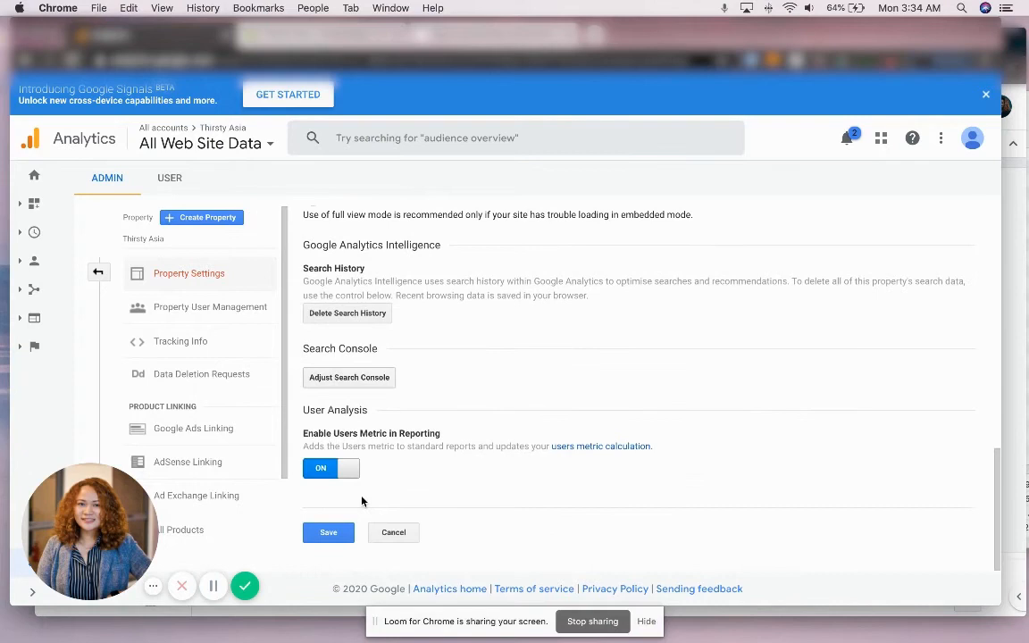
{"action": "left_click", "coordinate": [328, 534]}
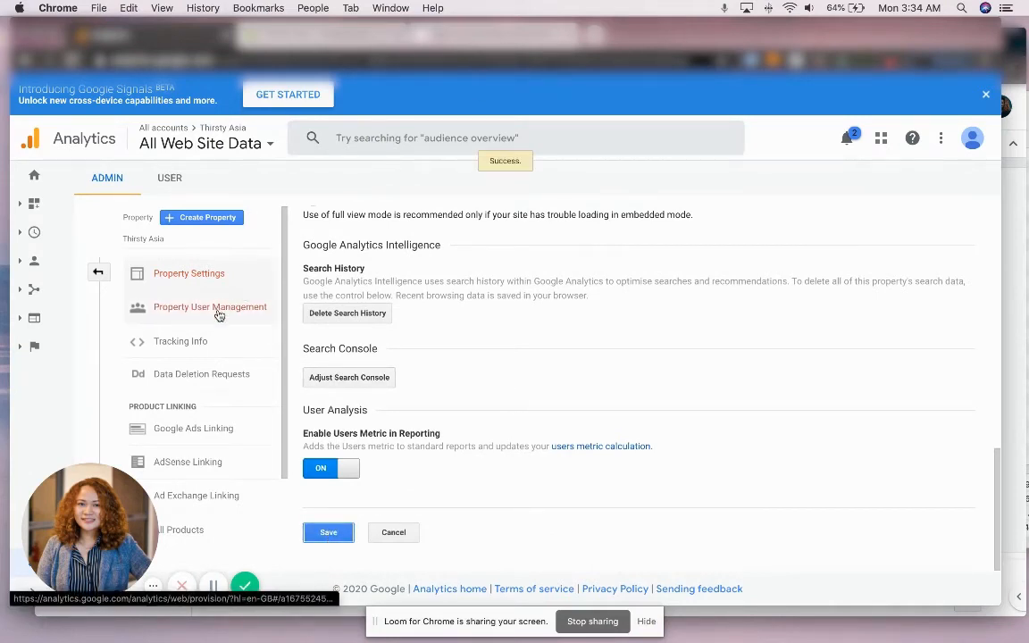
Open the Data Collection settings in the tracking info of the Thirsty Asia property
{"action": "scroll", "coordinate": [218, 351], "scroll_direction": "down", "scroll_amount": 1}
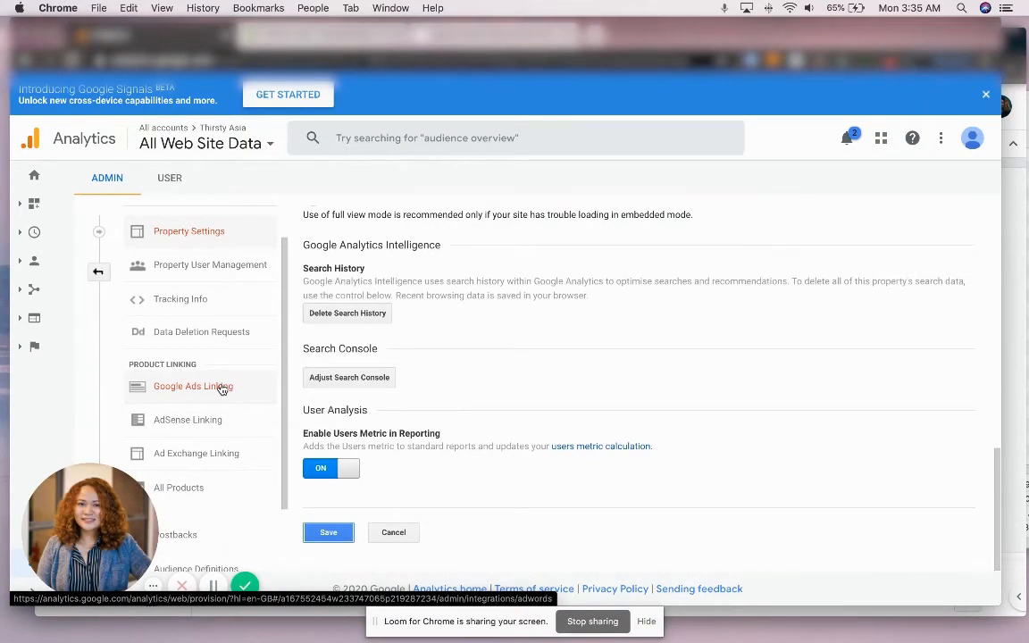
{"action": "scroll", "coordinate": [221, 390], "scroll_direction": "up", "scroll_amount": 1}
{"action": "scroll", "coordinate": [496, 391], "scroll_direction": "up", "scroll_amount": 2}
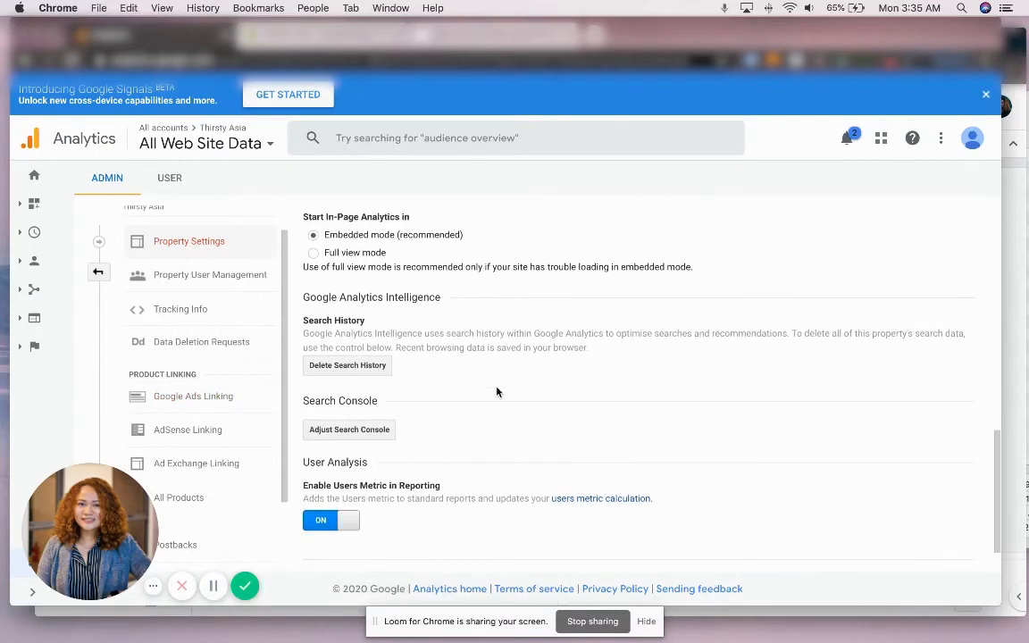
{"action": "scroll", "coordinate": [496, 391], "scroll_direction": "up", "scroll_amount": 1}
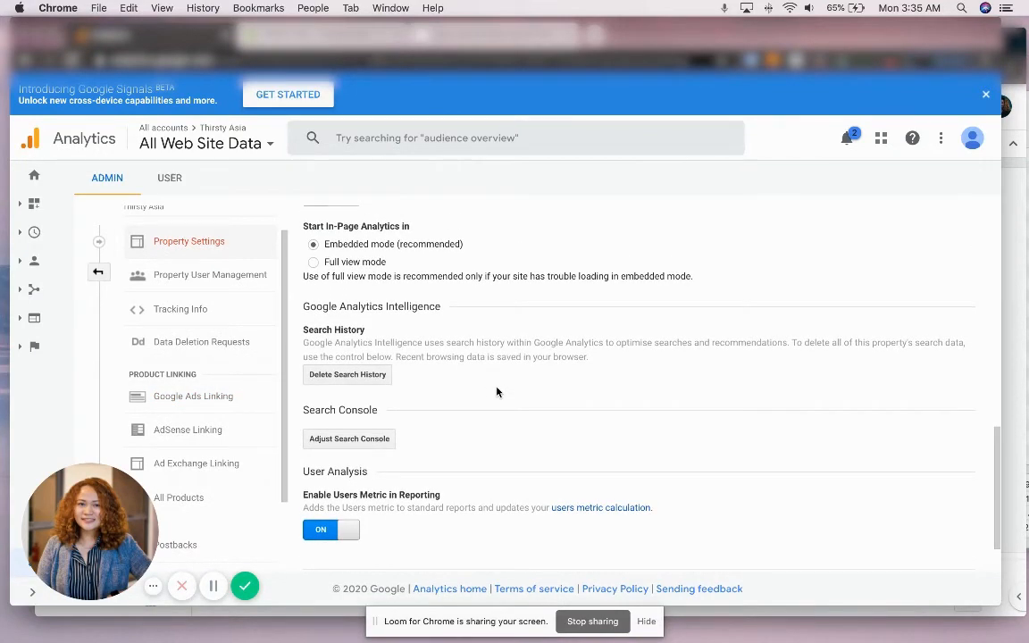
{"action": "scroll", "coordinate": [496, 391], "scroll_direction": "up", "scroll_amount": 2}
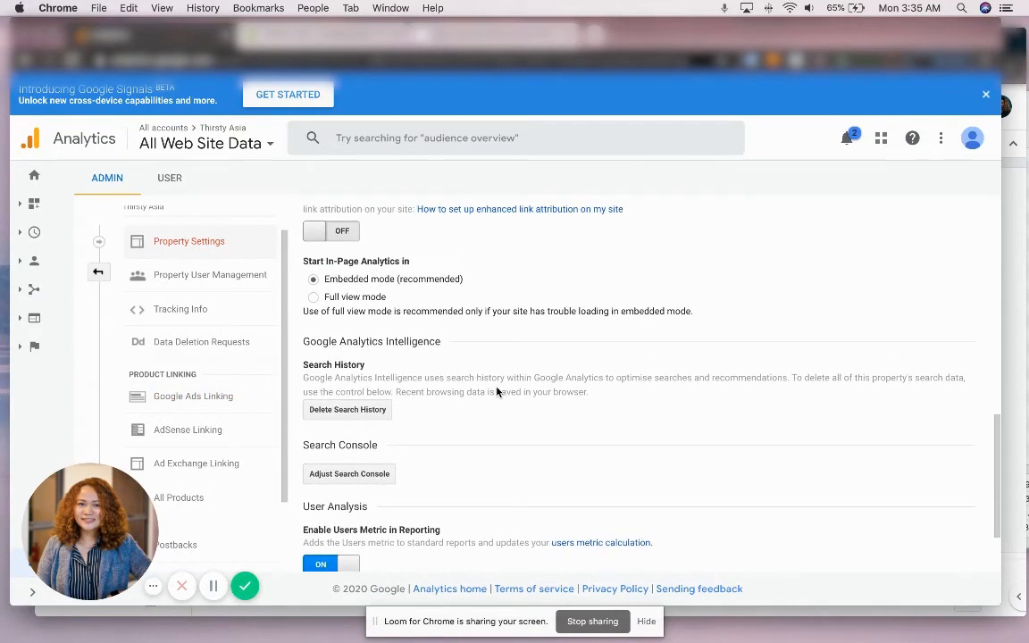
{"action": "scroll", "coordinate": [183, 263], "scroll_direction": "up", "scroll_amount": 2}
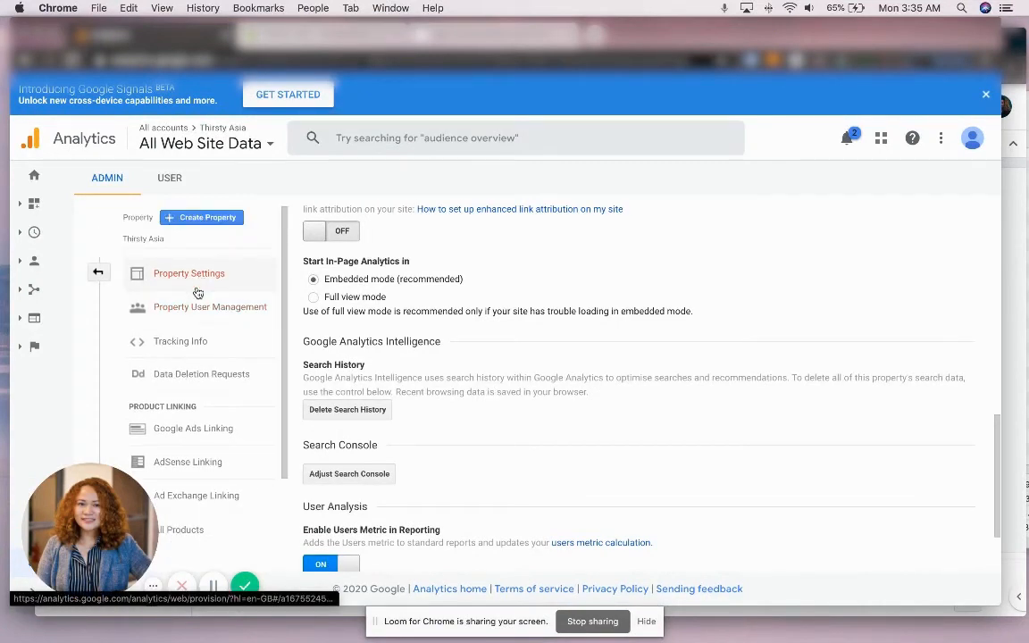
{"action": "left_click", "coordinate": [177, 342]}
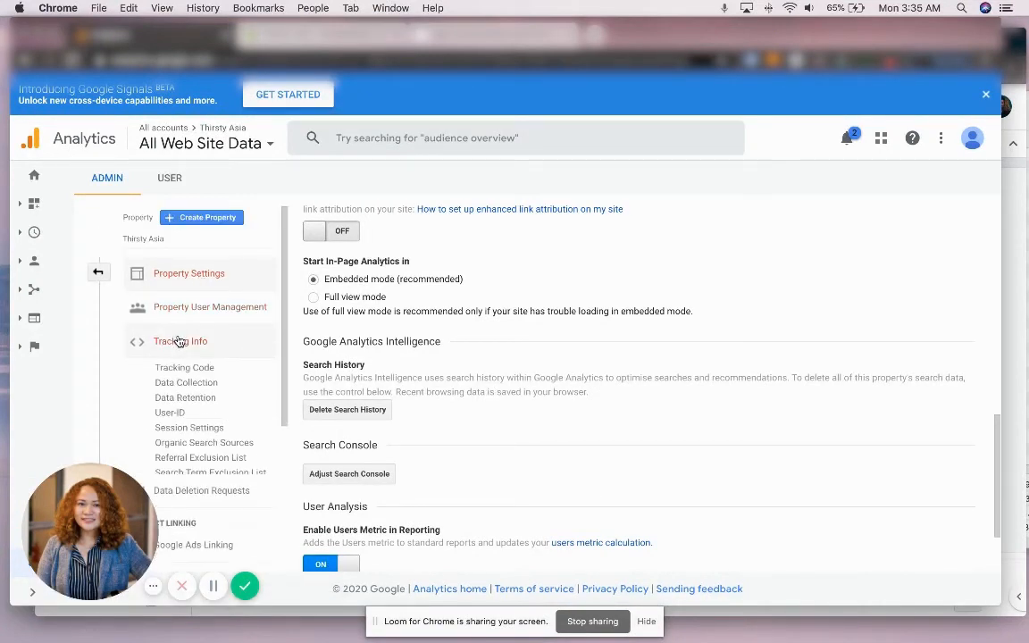
{"action": "left_click", "coordinate": [193, 383]}
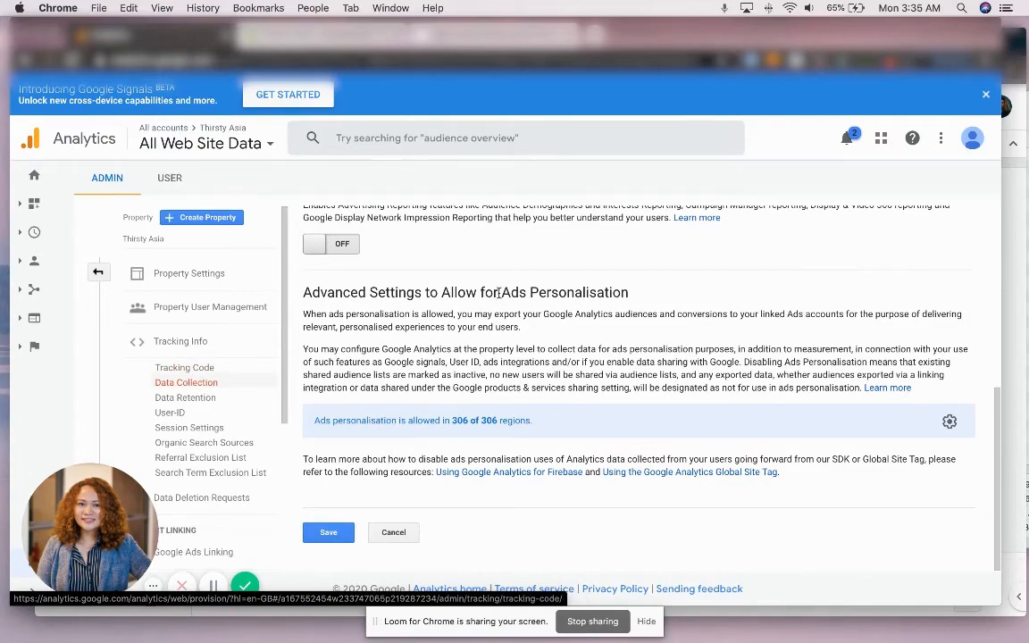
Enable data collection for Remarketing and Advertising Reporting Features and save the settings
{"action": "scroll", "coordinate": [498, 293], "scroll_direction": "up", "scroll_amount": 3}
{"action": "scroll", "coordinate": [498, 293], "scroll_direction": "up", "scroll_amount": 4}
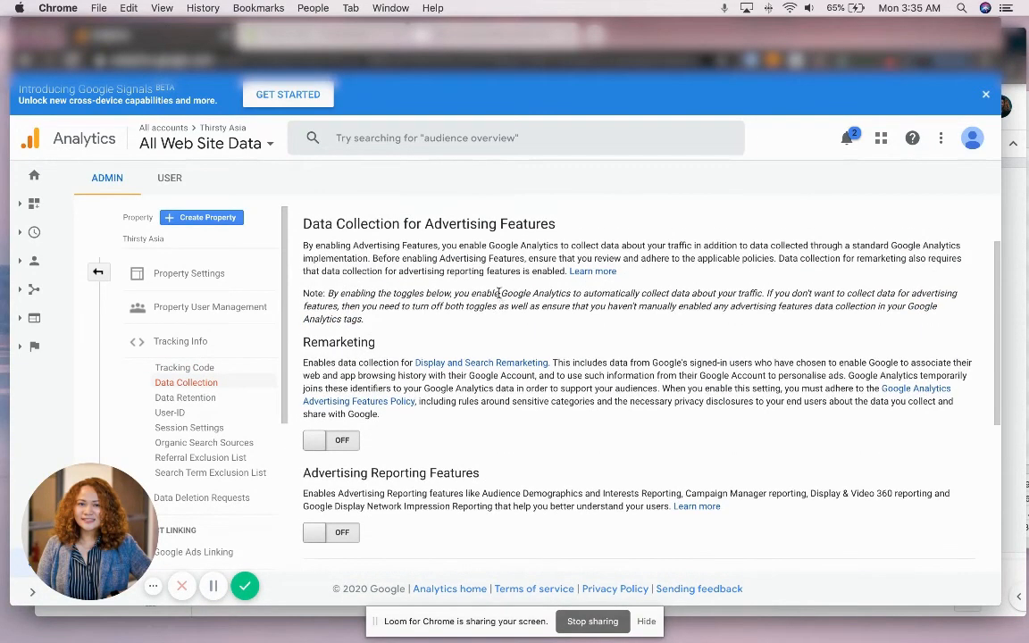
{"action": "scroll", "coordinate": [489, 298], "scroll_direction": "down", "scroll_amount": 2}
{"action": "left_click", "coordinate": [331, 389]}
{"action": "scroll", "coordinate": [331, 386], "scroll_direction": "down", "scroll_amount": 2}
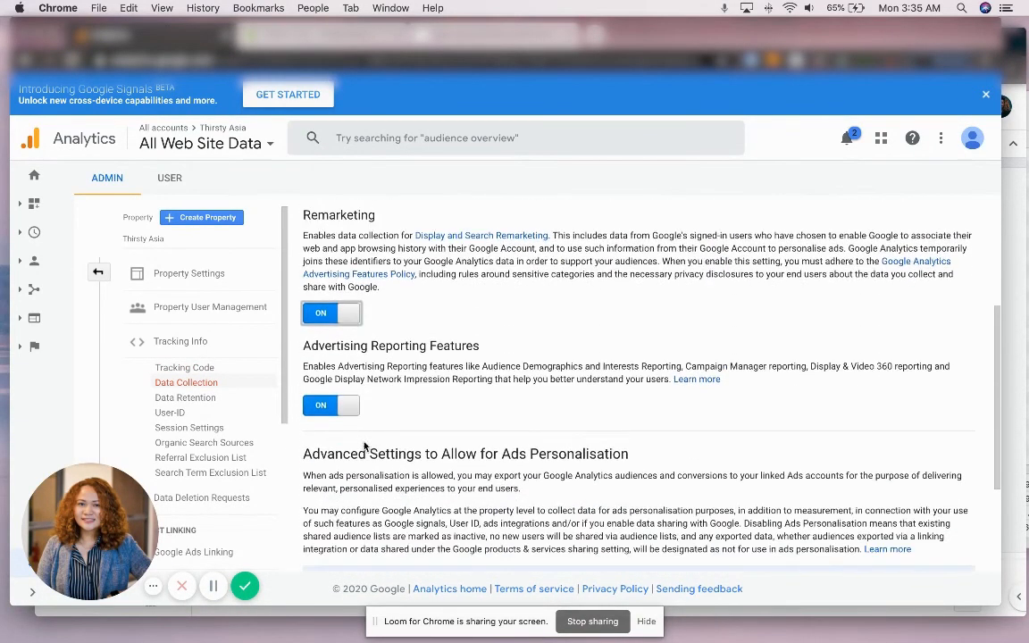
{"action": "scroll", "coordinate": [436, 423], "scroll_direction": "down", "scroll_amount": 1}
{"action": "scroll", "coordinate": [436, 424], "scroll_direction": "down", "scroll_amount": 3}
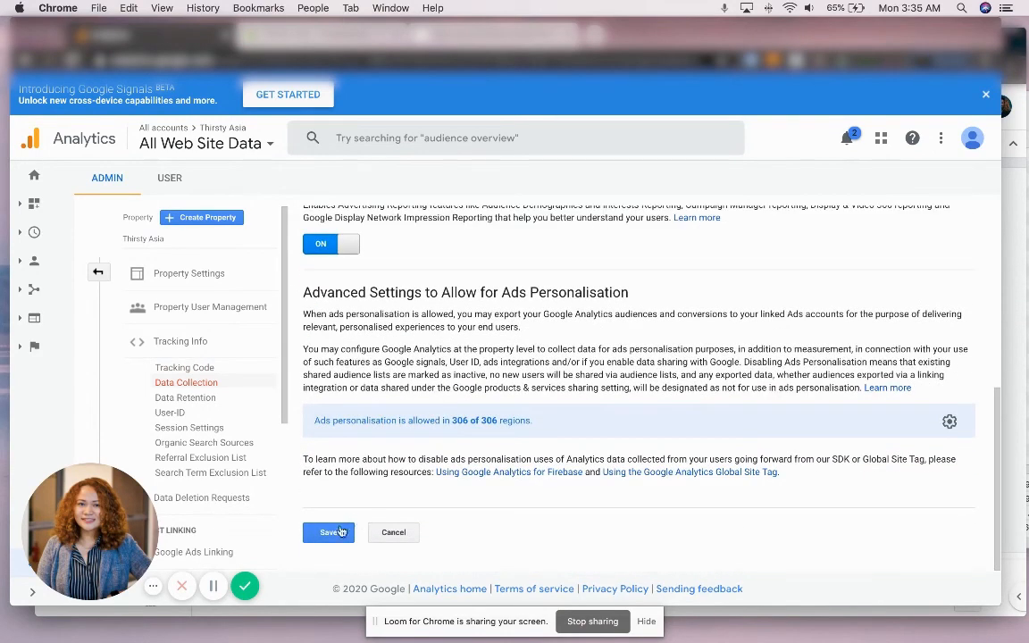
{"action": "left_click", "coordinate": [329, 532]}
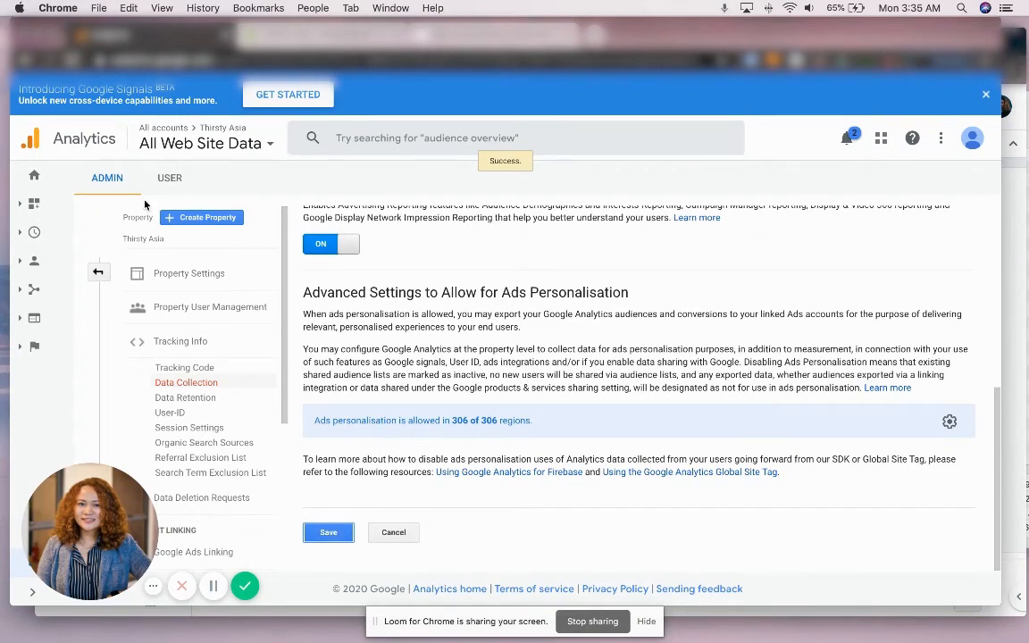
Start adding a new filter to the All Web Site Data view
{"action": "left_click", "coordinate": [98, 272]}
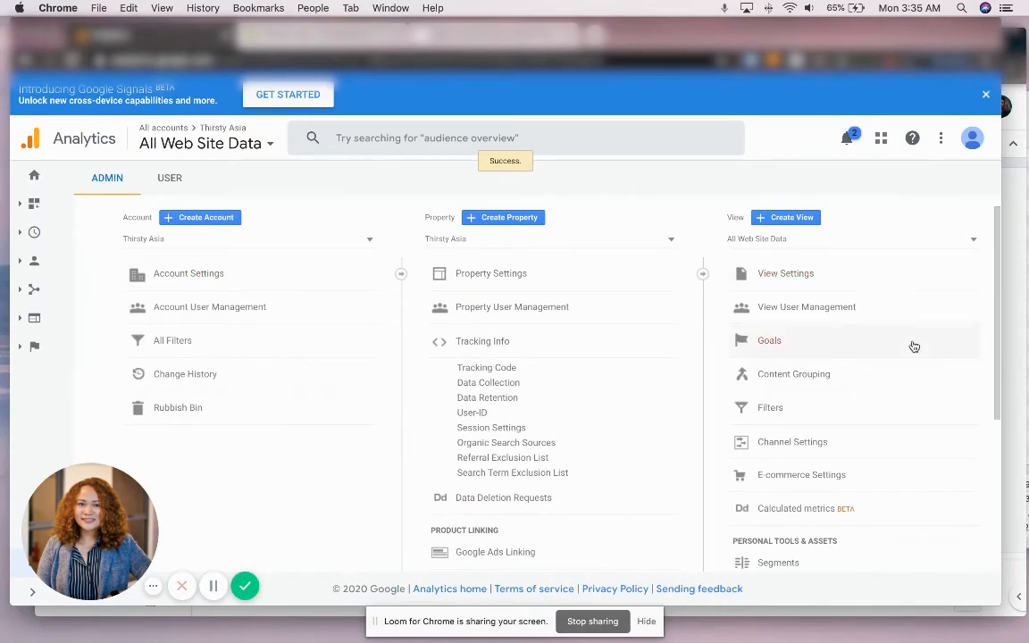
{"action": "scroll", "coordinate": [912, 377], "scroll_direction": "down", "scroll_amount": 1}
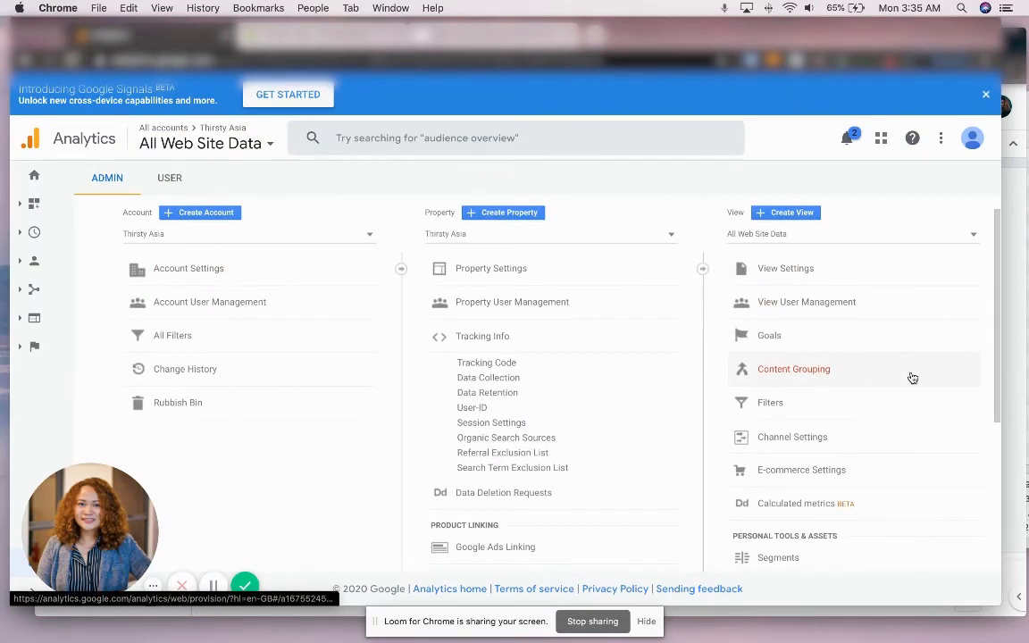
{"action": "left_click", "coordinate": [813, 270]}
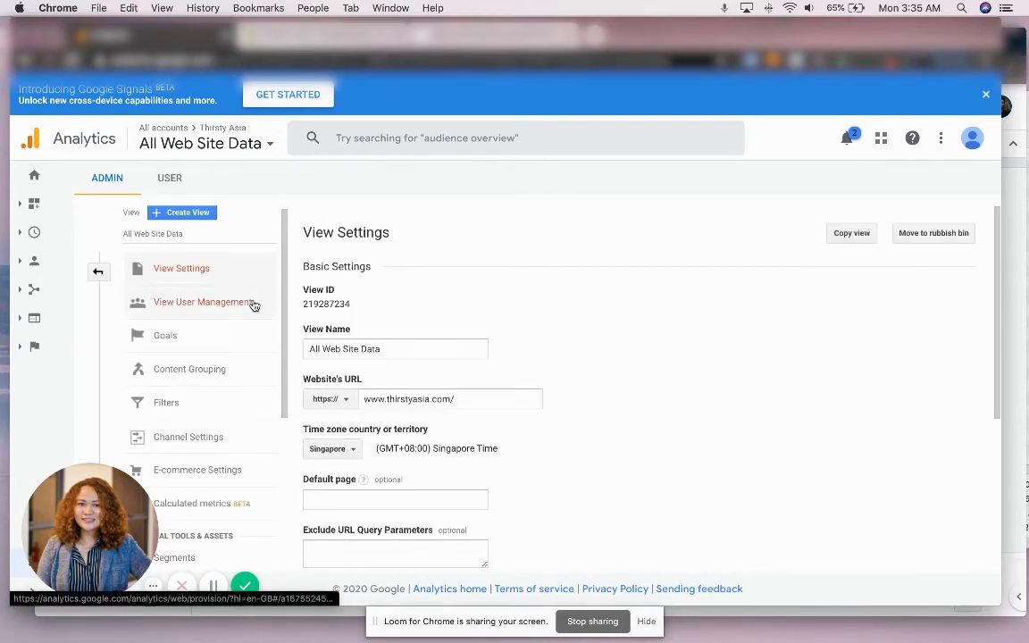
{"action": "left_click", "coordinate": [204, 416]}
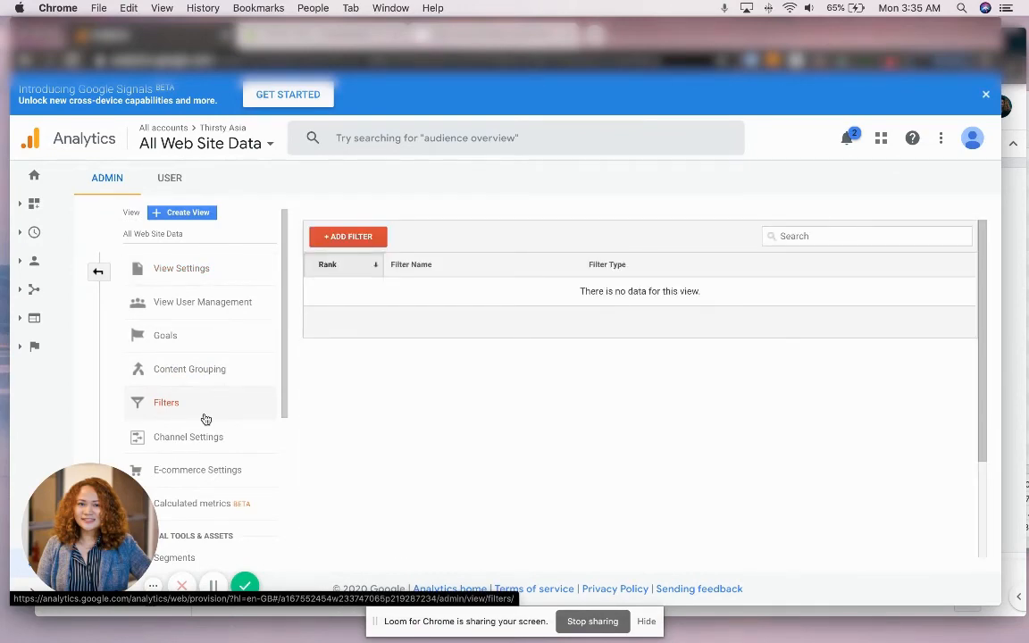
{"action": "left_click", "coordinate": [353, 239]}
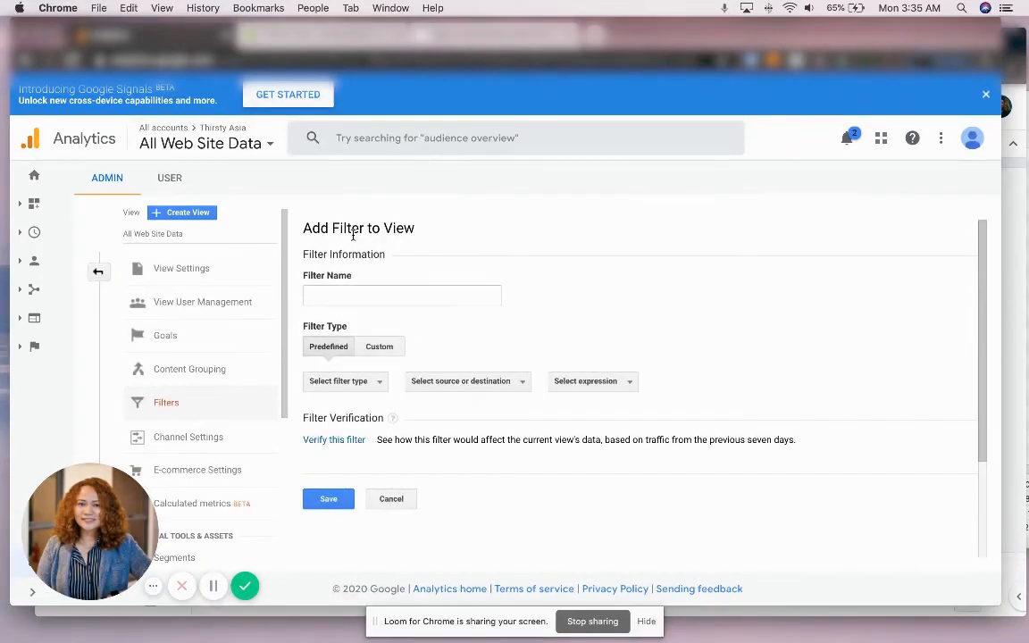
Search the web for "my ip address" in a new browser tab and copy the public IP address
{"action": "left_click", "coordinate": [596, 36]}
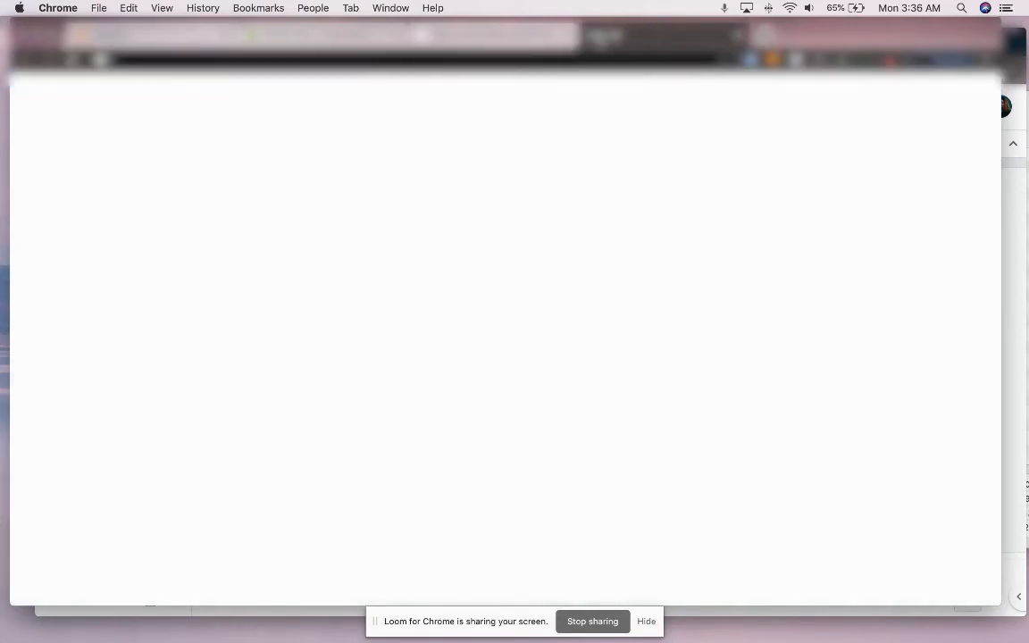
{"action": "type", "text": "my ip addres"}
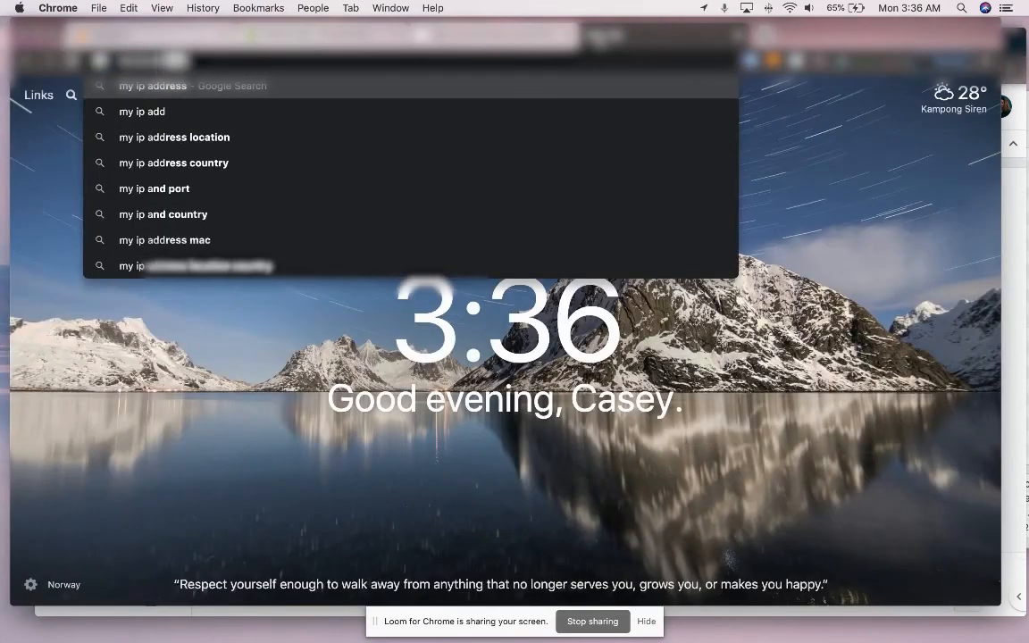
{"action": "type", "text": "s"}
{"action": "key", "text": "Return"}
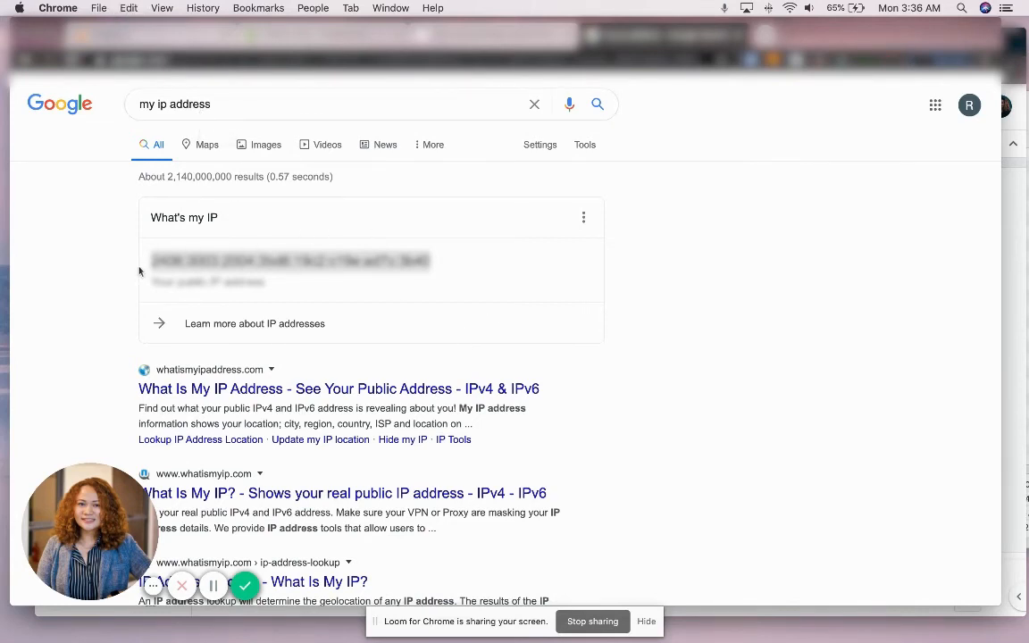
Return to the new filter in Google Analytics and name it "My IP" followed by a dash and the owner's first name
{"action": "left_click", "coordinate": [267, 34]}
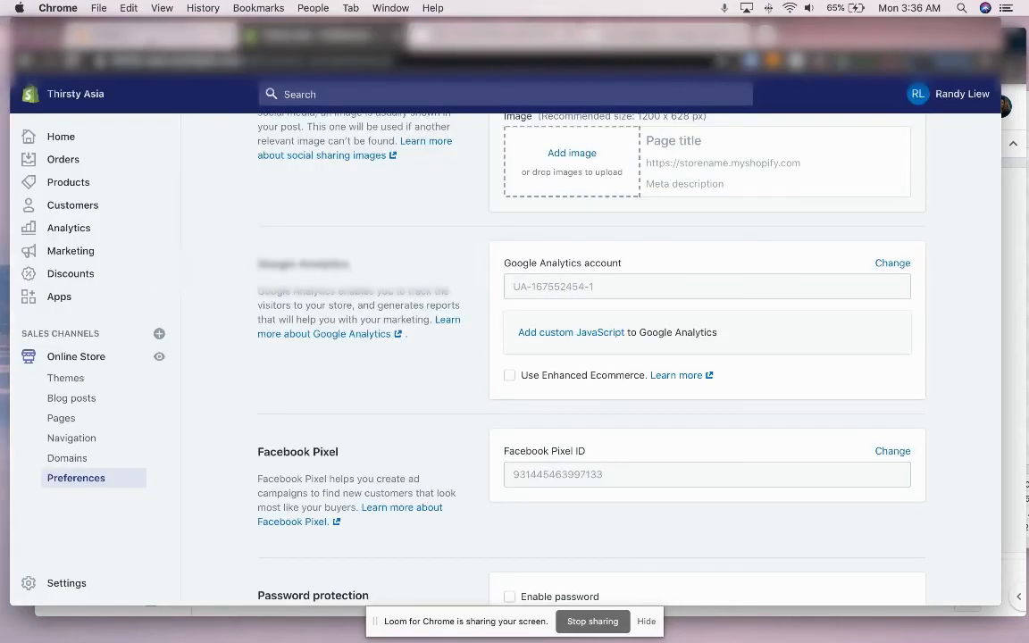
{"action": "left_click", "coordinate": [126, 34]}
{"action": "scroll", "coordinate": [481, 291], "scroll_direction": "down", "scroll_amount": 1}
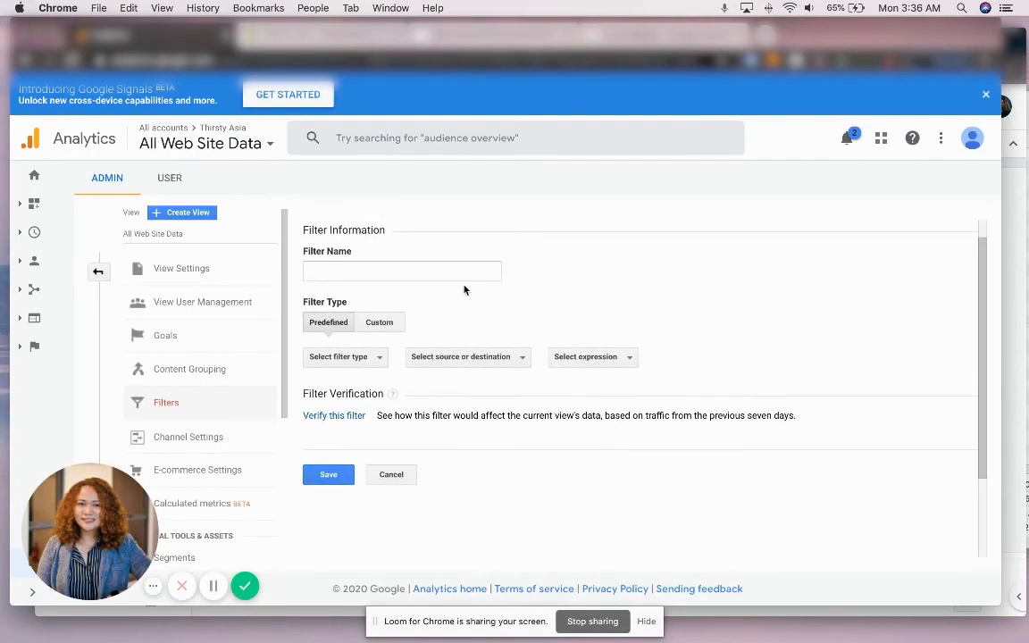
{"action": "left_click", "coordinate": [452, 270]}
{"action": "type", "text": "My IP"}
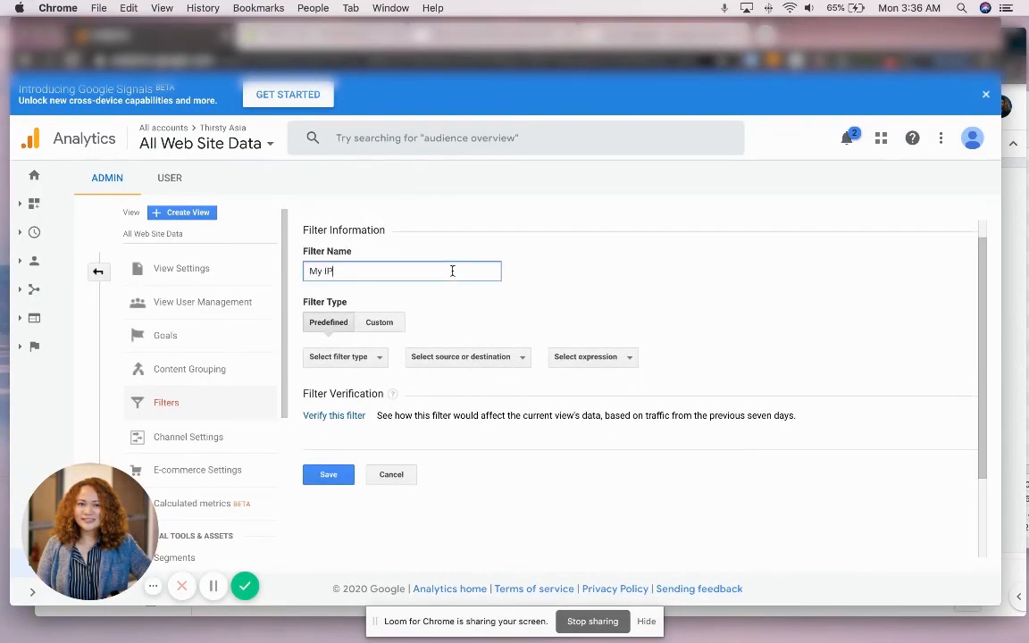
{"action": "type", "text": " - Casey"}
{"action": "left_click", "coordinate": [709, 276]}
{"action": "scroll", "coordinate": [707, 276], "scroll_direction": "down", "scroll_amount": 1}
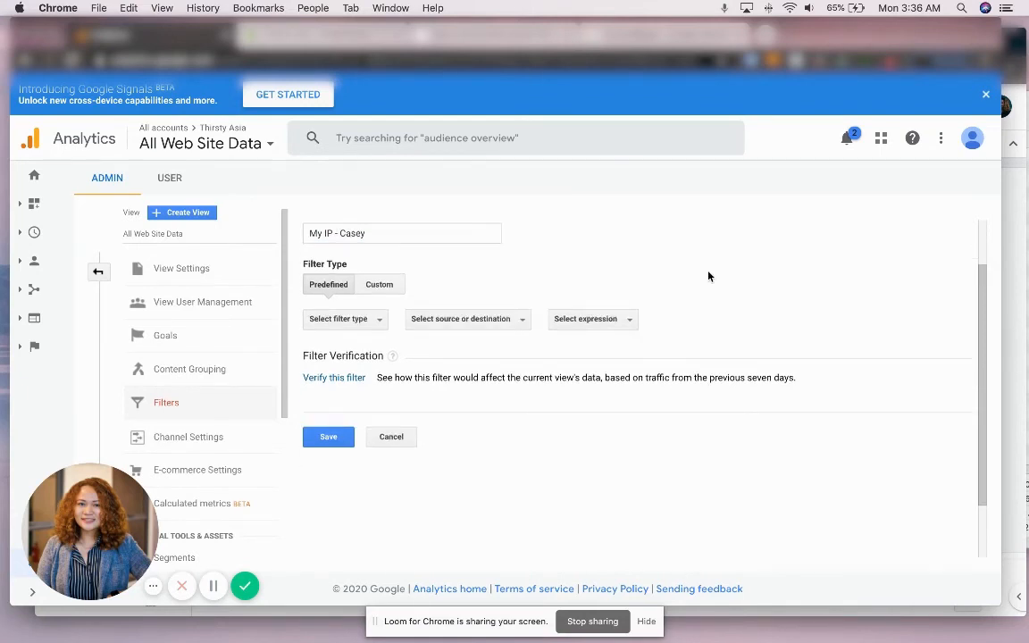
Set the predefined filter to exclude traffic from the IP addresses
{"action": "left_click", "coordinate": [357, 321]}
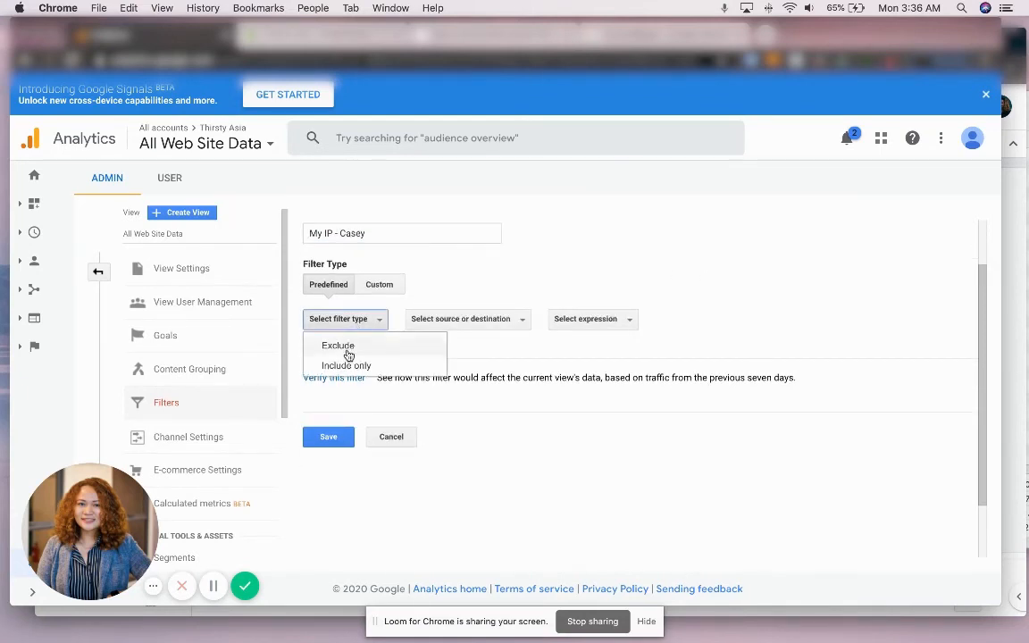
{"action": "left_click", "coordinate": [348, 346]}
{"action": "scroll", "coordinate": [397, 345], "scroll_direction": "up", "scroll_amount": 1}
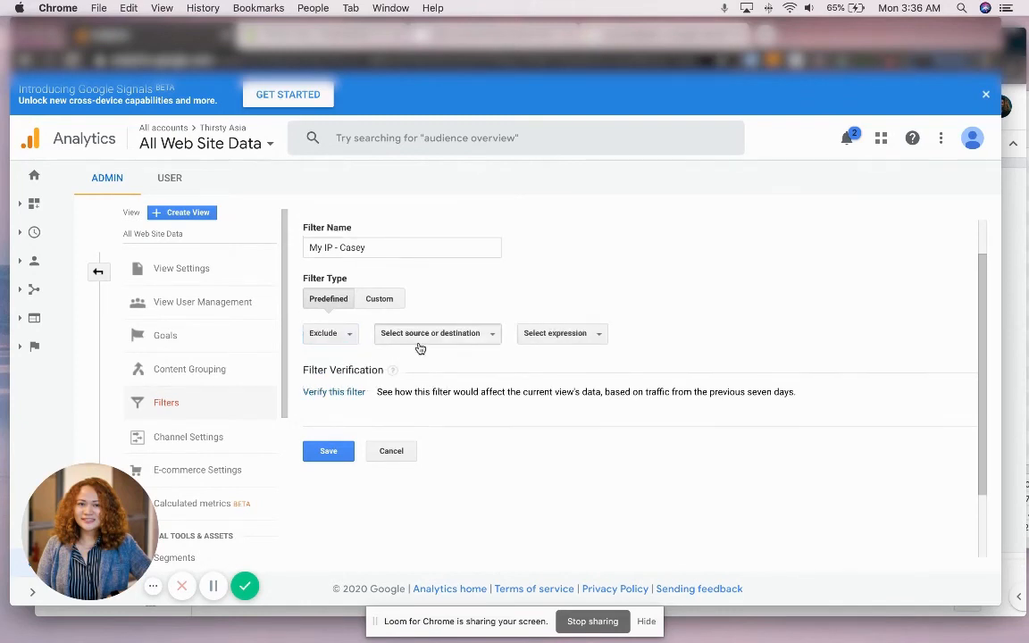
{"action": "left_click", "coordinate": [419, 343]}
{"action": "left_click", "coordinate": [420, 379]}
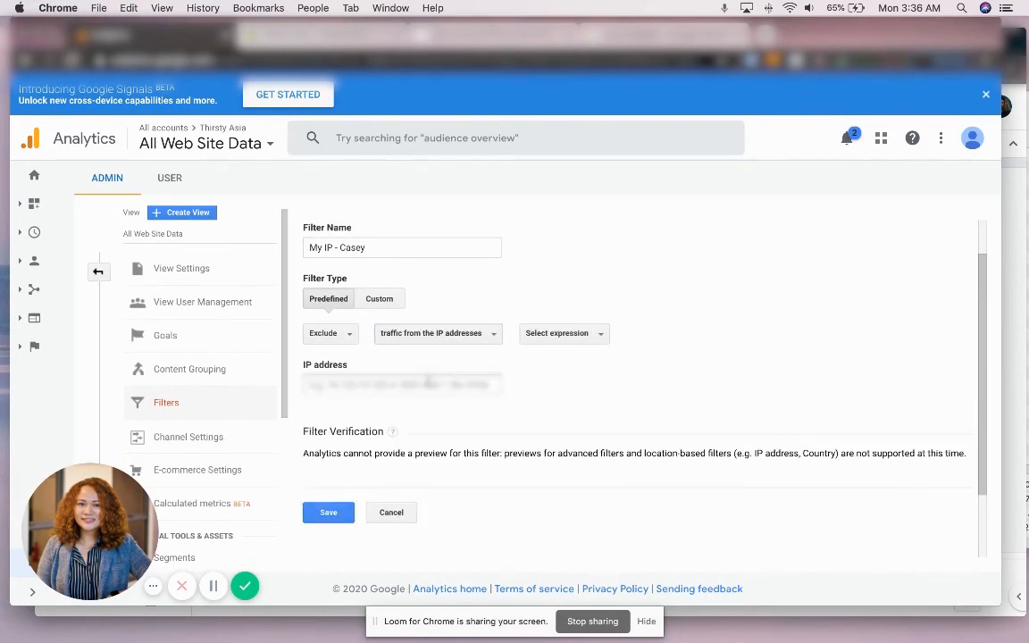
Paste the copied public IP address into the filter and try to save it
{"action": "left_click", "coordinate": [481, 386]}
{"action": "key", "text": "super+v"}
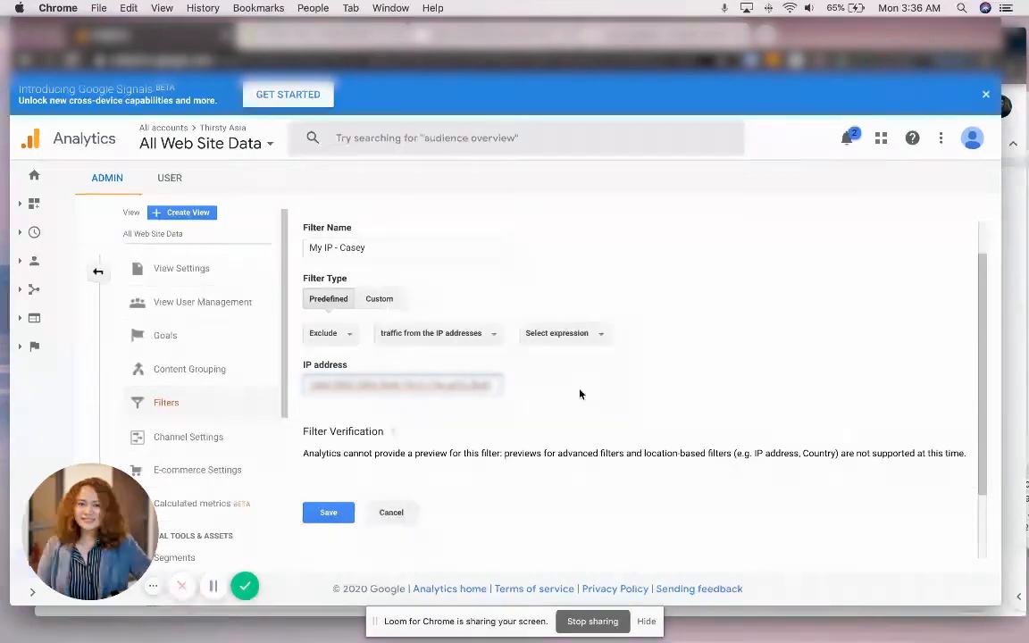
{"action": "left_click", "coordinate": [579, 389]}
{"action": "scroll", "coordinate": [579, 390], "scroll_direction": "down", "scroll_amount": 1}
{"action": "left_click", "coordinate": [331, 502]}
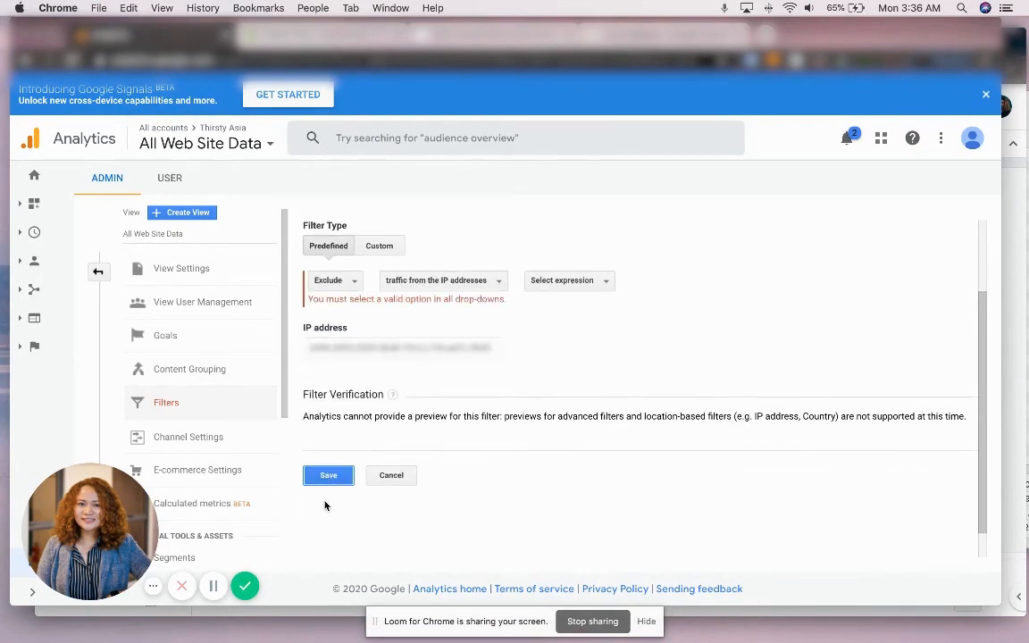
{"action": "left_click", "coordinate": [482, 282]}
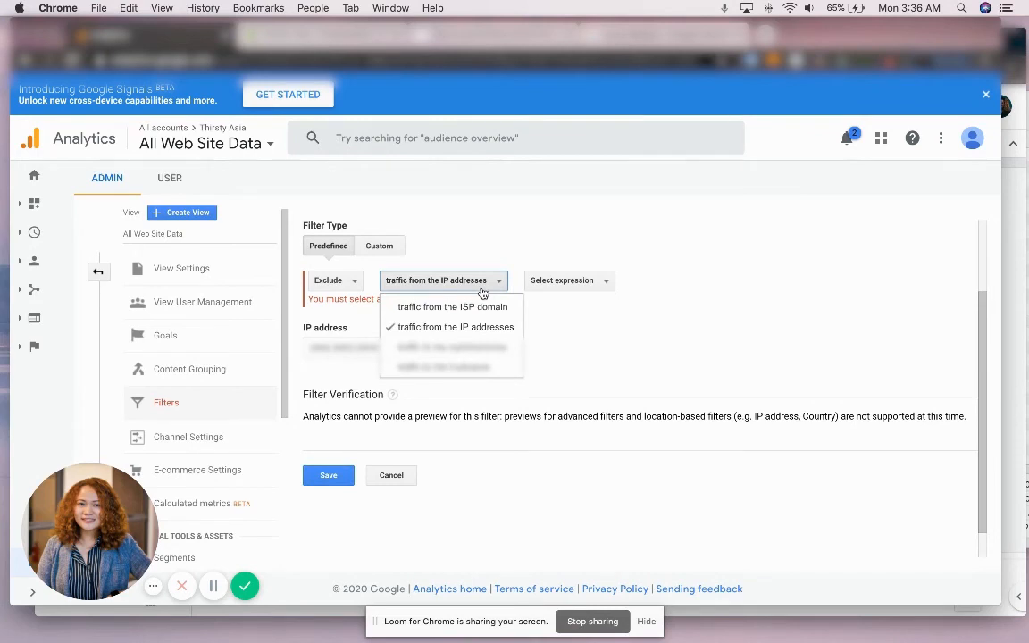
{"action": "left_click", "coordinate": [577, 332]}
{"action": "left_click", "coordinate": [379, 268]}
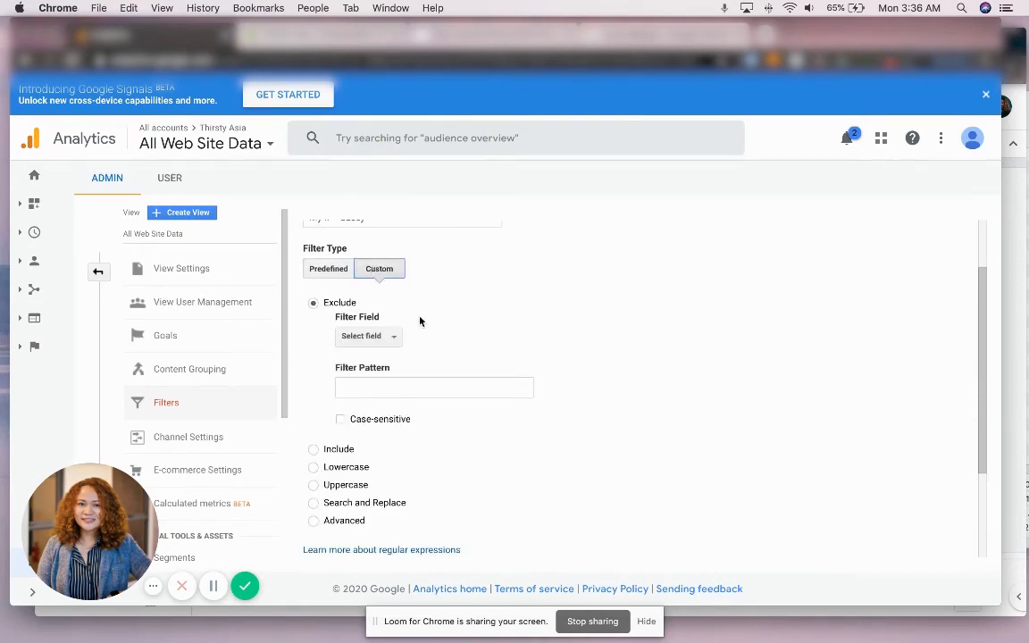
{"action": "left_click", "coordinate": [322, 268]}
Set the filter expression to "that are equal to" and save the filter
{"action": "left_click", "coordinate": [579, 304]}
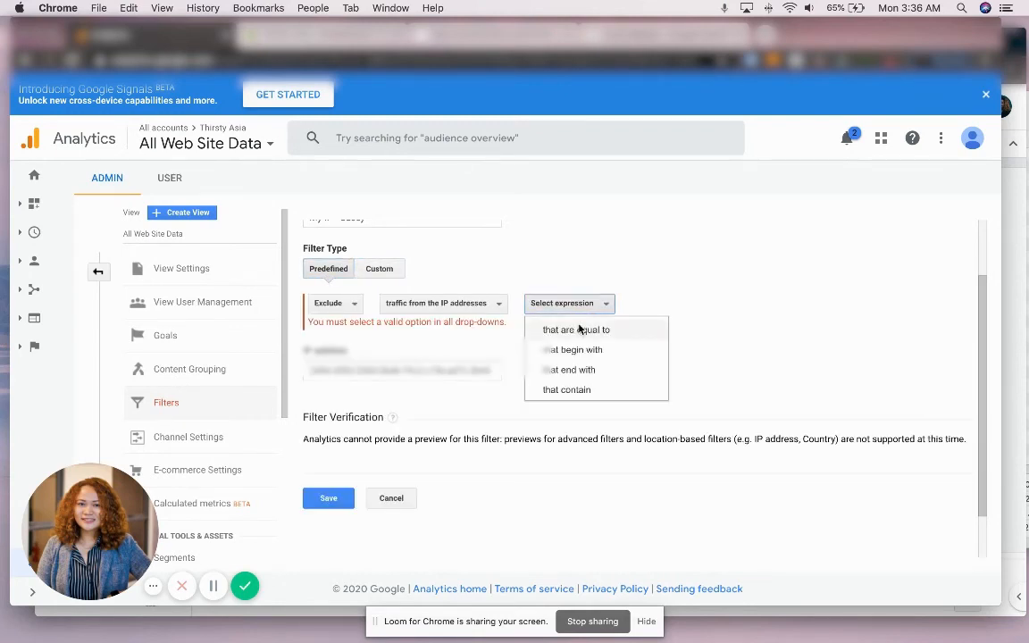
{"action": "left_click", "coordinate": [578, 330]}
{"action": "right_click", "coordinate": [549, 407]}
{"action": "left_click", "coordinate": [339, 500]}
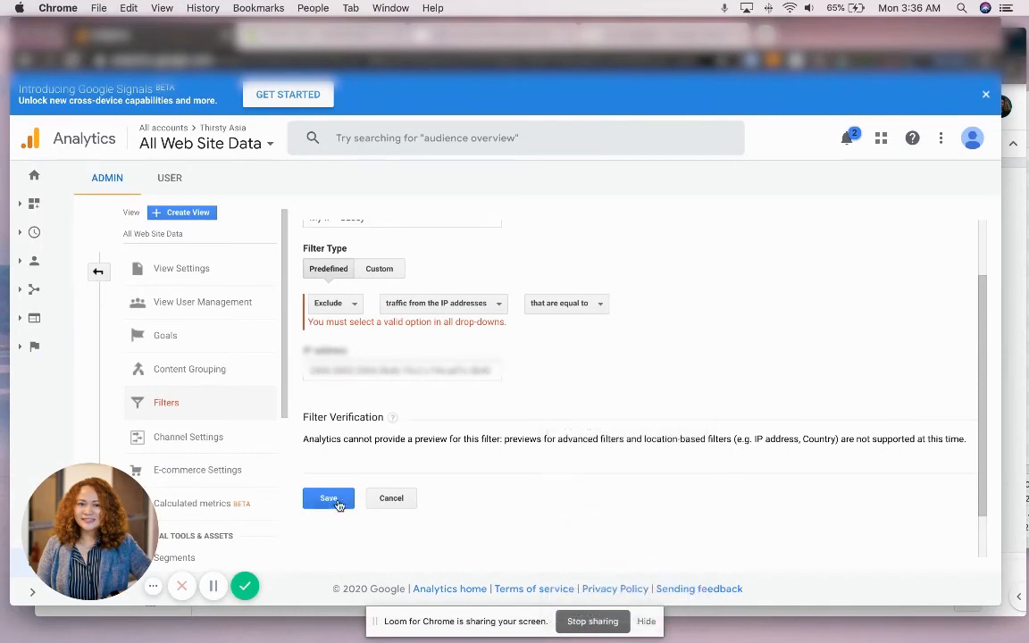
{"action": "left_click", "coordinate": [336, 500]}
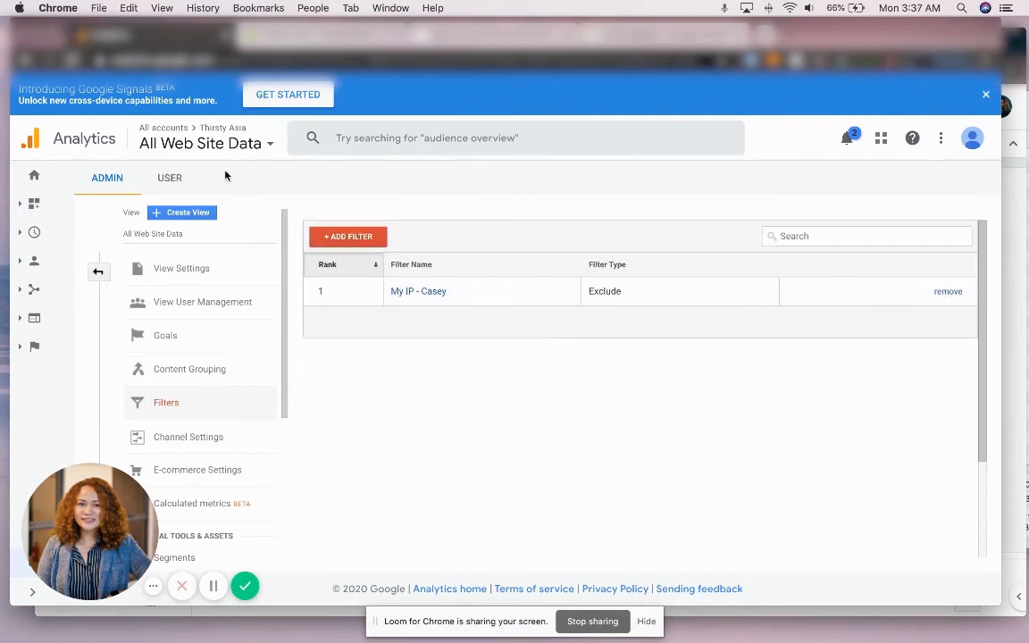
Go to the Analytics home page and switch to the Google Slides presentation about setting up Google Analytics in Shopify
{"action": "left_click", "coordinate": [34, 175]}
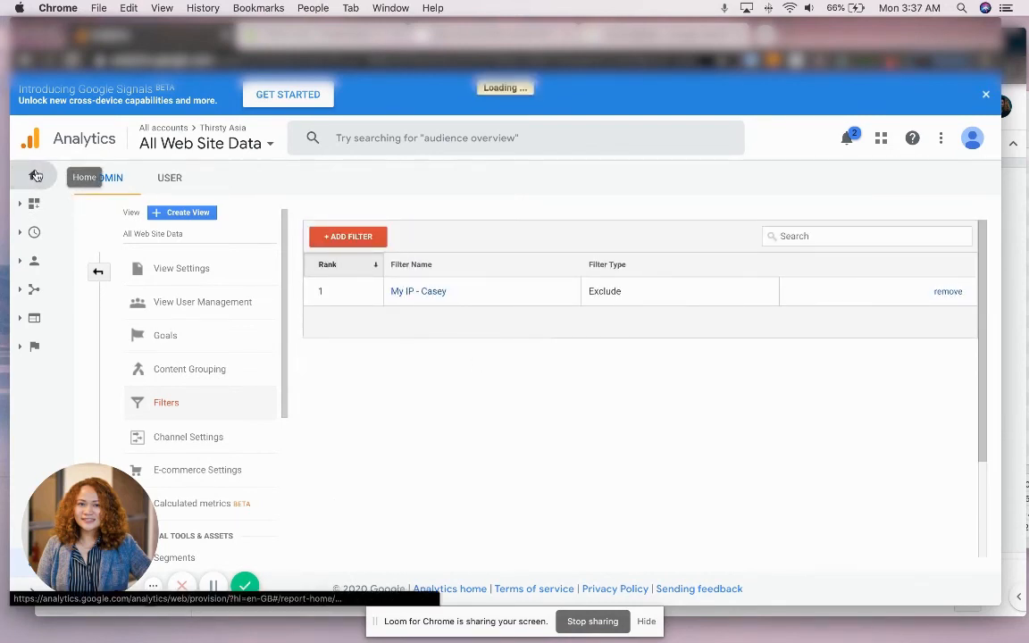
{"action": "left_click", "coordinate": [1024, 288]}
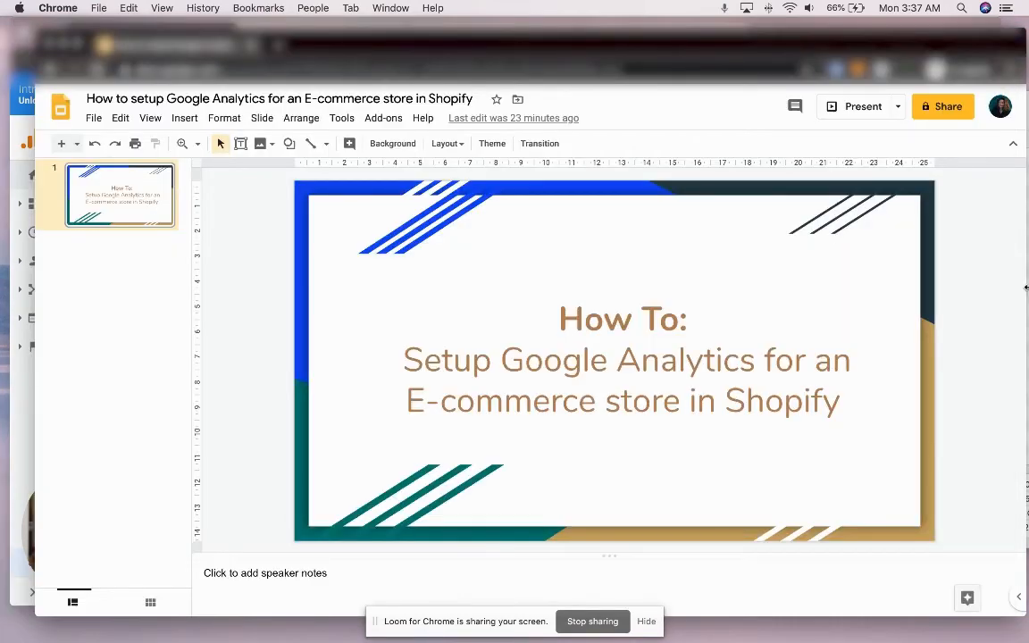